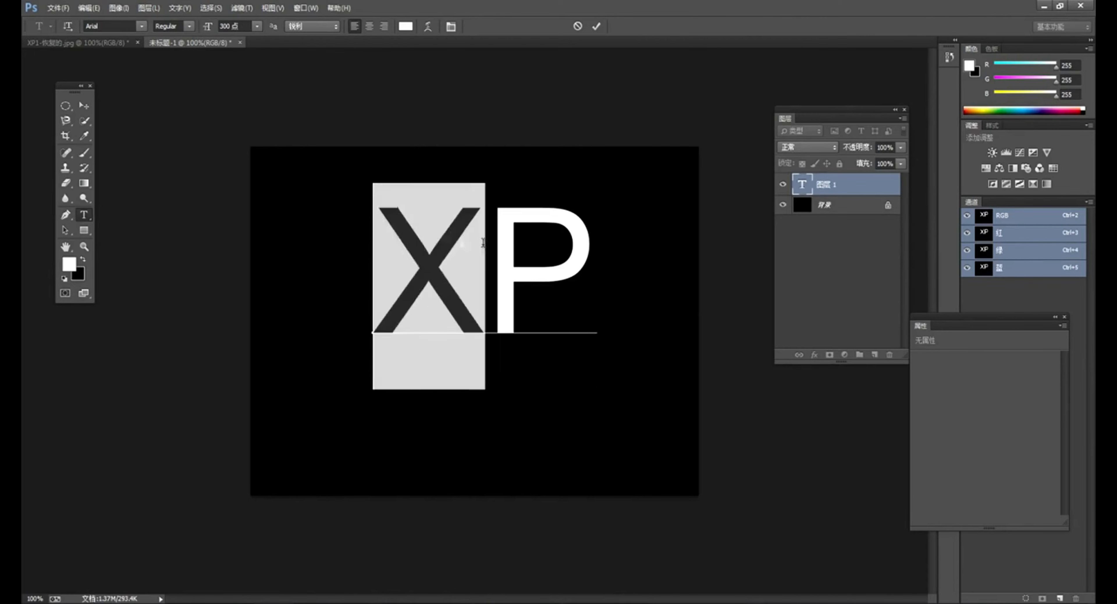
Step: Change the XP text's font to BankGothic Lt BT and convert the text layer to a shape
{"action": "left_click", "coordinate": [139, 25]}
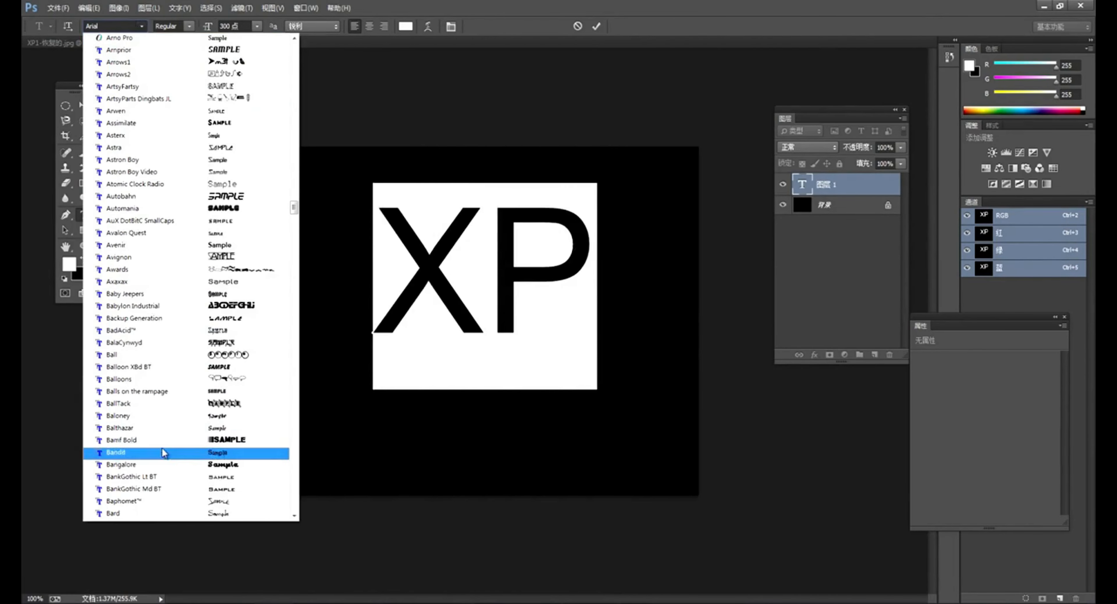
{"action": "scroll", "coordinate": [163, 448], "scroll_direction": "down", "scroll_amount": 2}
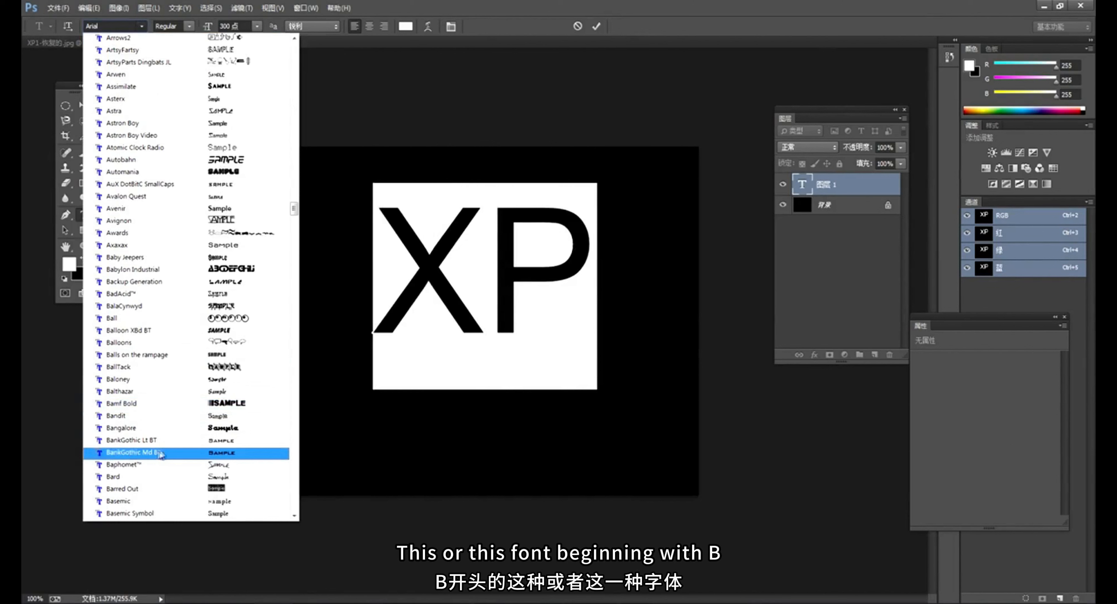
{"action": "left_click", "coordinate": [157, 440]}
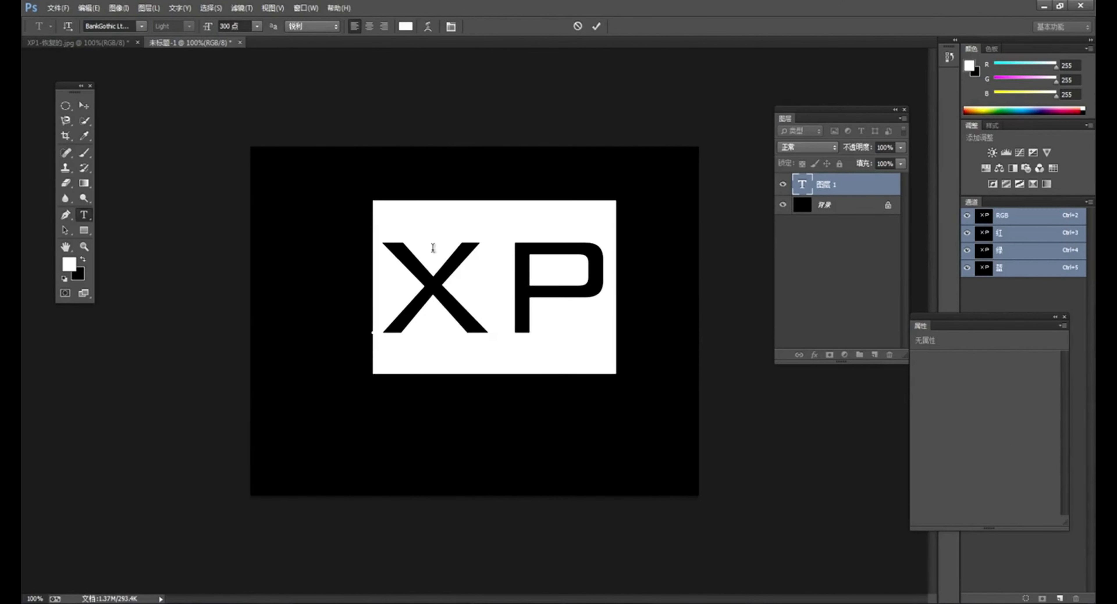
{"action": "left_click", "coordinate": [790, 194]}
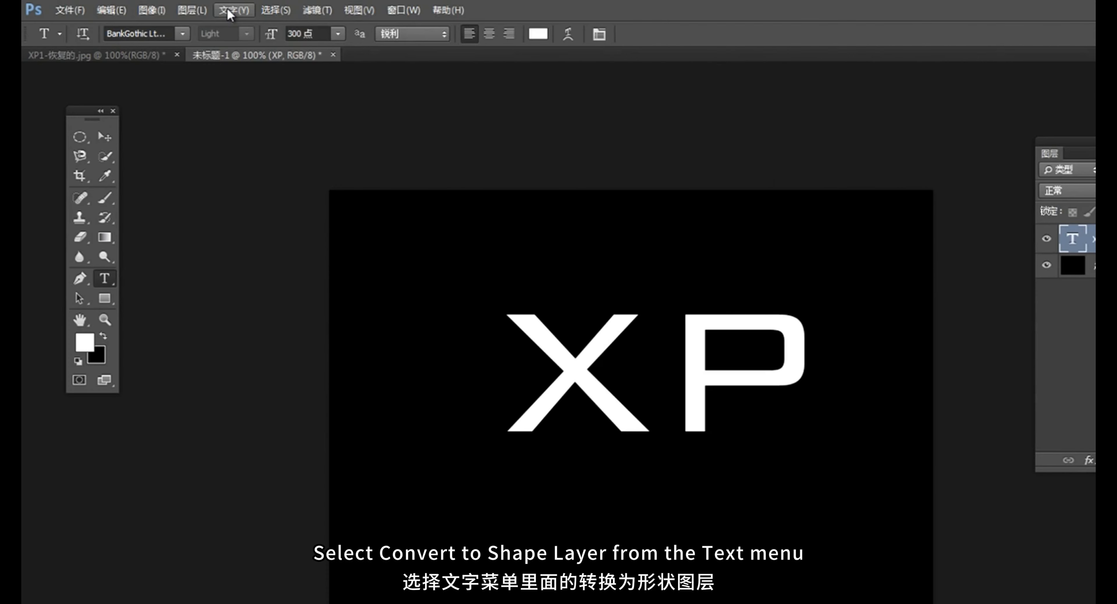
{"action": "left_click", "coordinate": [175, 6]}
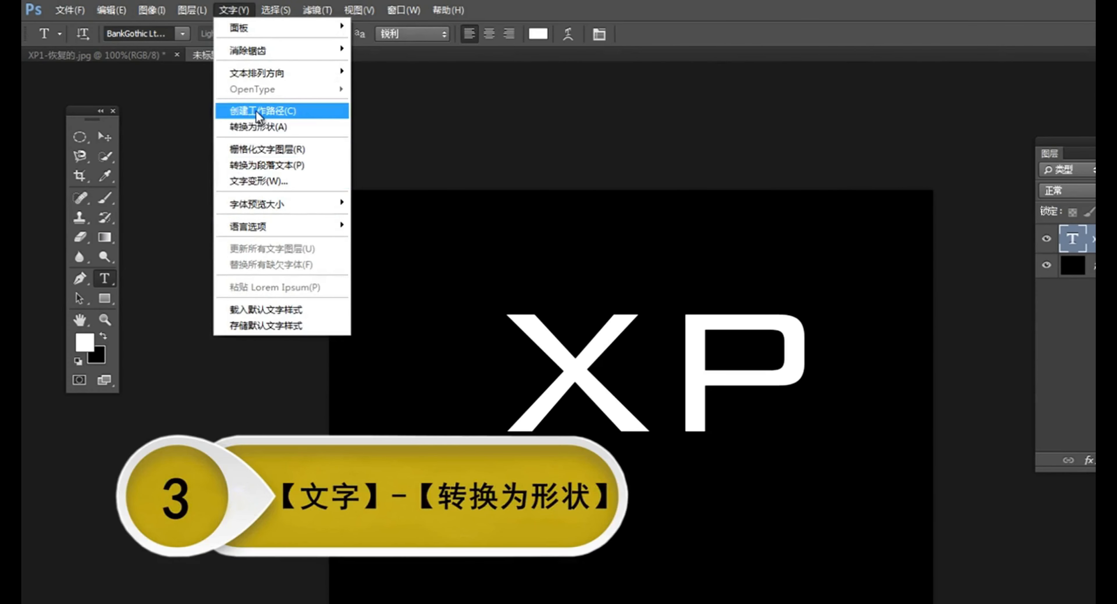
{"action": "left_click", "coordinate": [262, 135]}
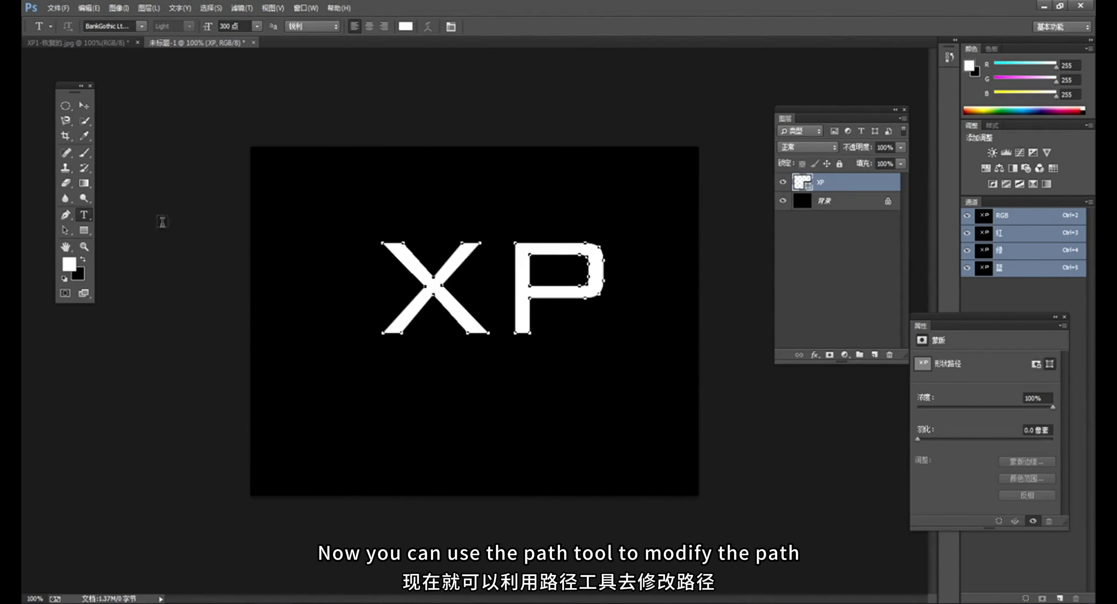
Step: With the Direct Selection tool, stretch the X's upper-right and lower-left corner anchors diagonally outward into long sharp points
{"action": "left_click", "coordinate": [66, 233]}
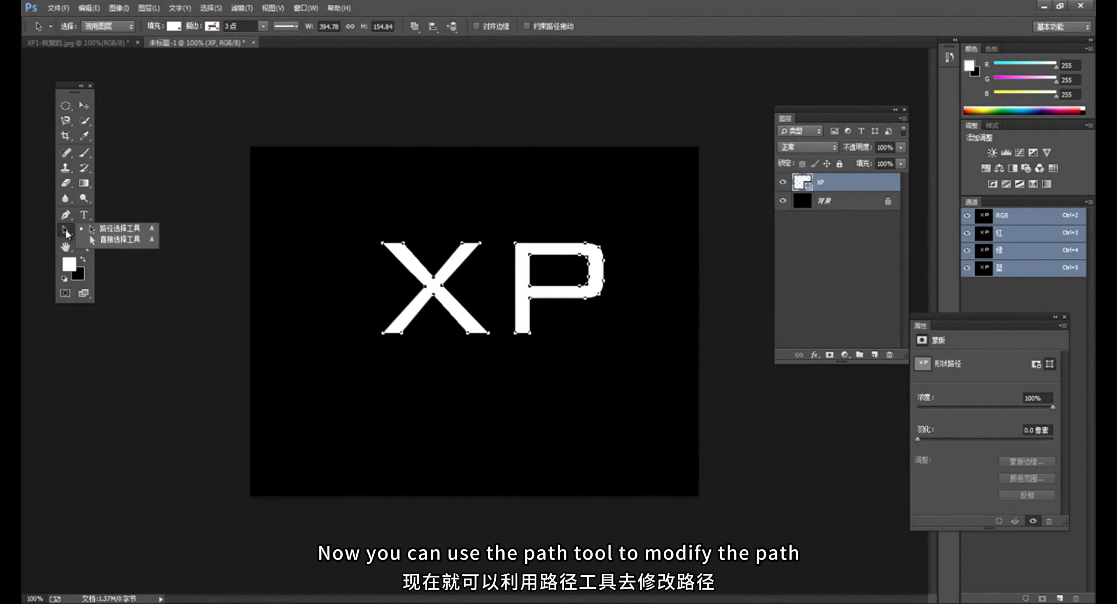
{"action": "left_click", "coordinate": [95, 239]}
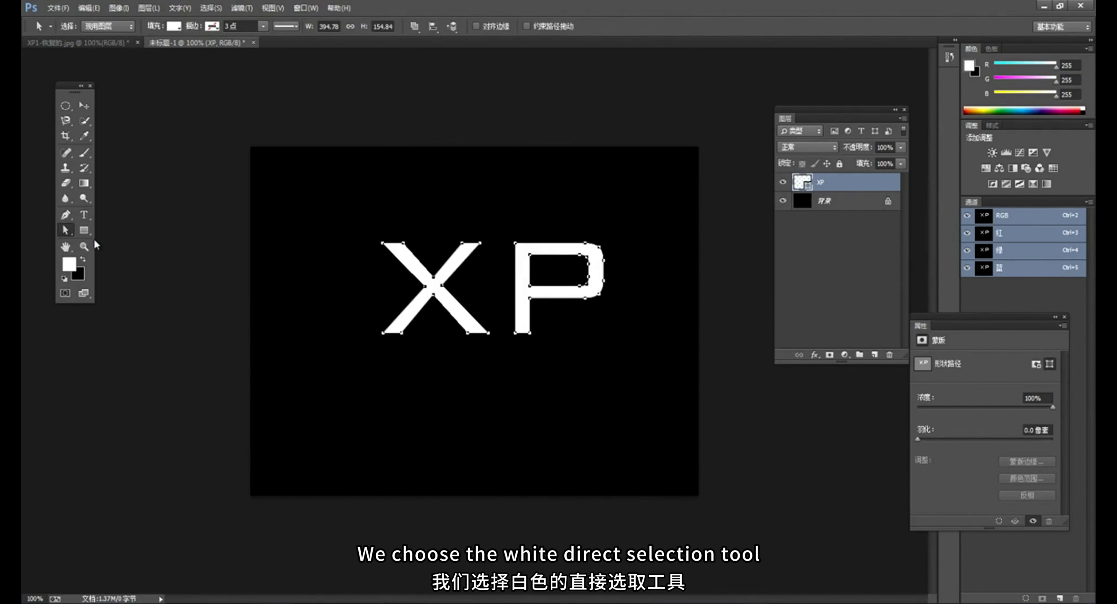
{"action": "left_click", "coordinate": [489, 250]}
{"action": "left_click", "coordinate": [480, 244]}
{"action": "left_click_drag", "start_coordinate": [480, 245], "coordinate": [516, 187]}
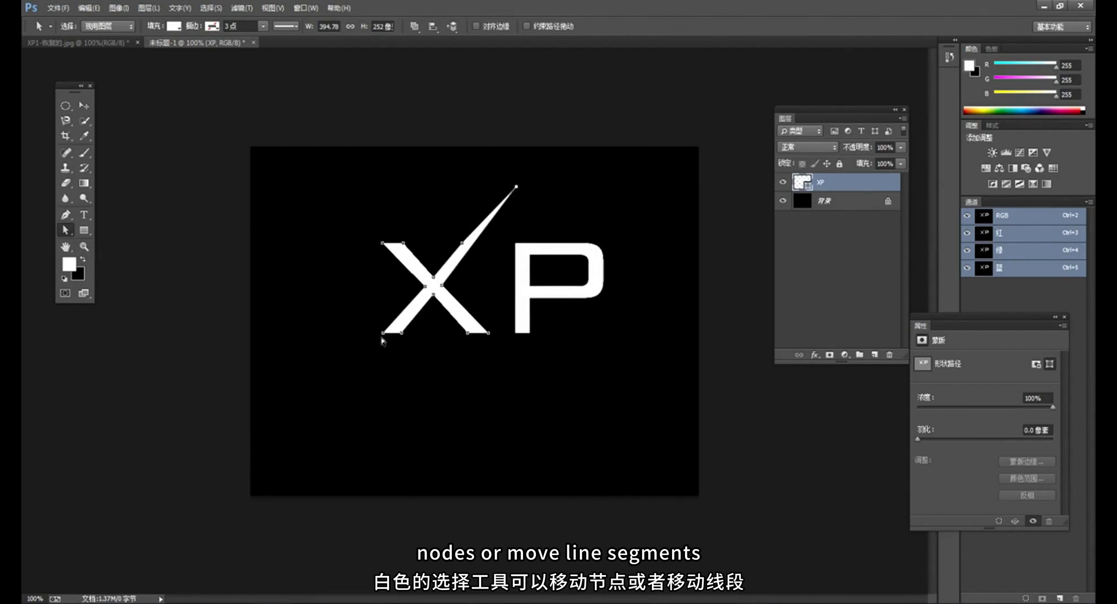
{"action": "left_click_drag", "start_coordinate": [383, 336], "coordinate": [349, 385]}
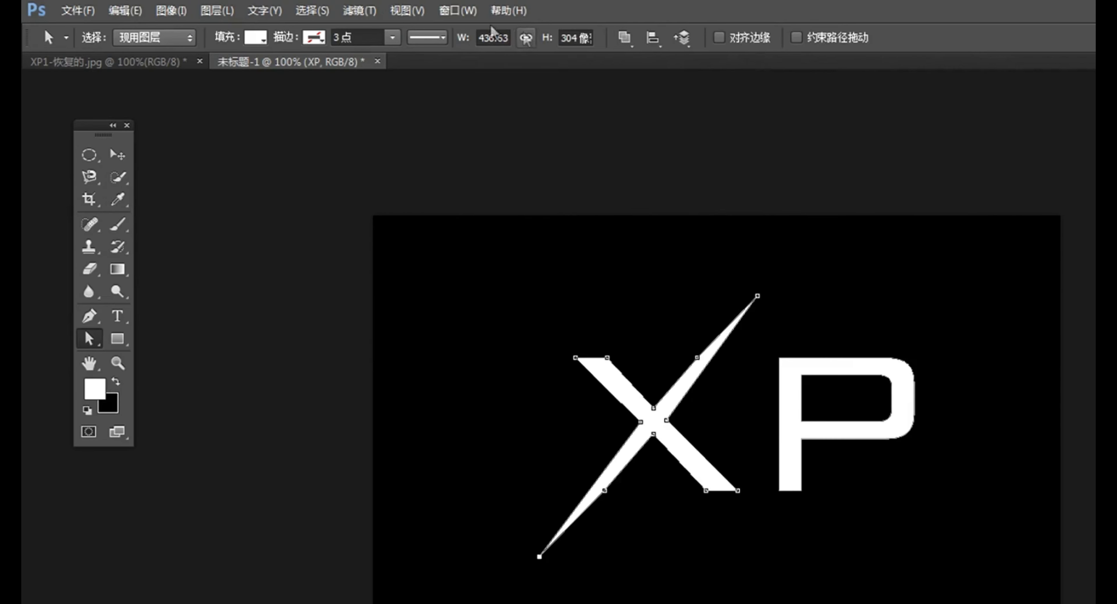
Step: Show the layer styles presets as a floating panel over the canvas and enlarge it
{"action": "left_click", "coordinate": [459, 10]}
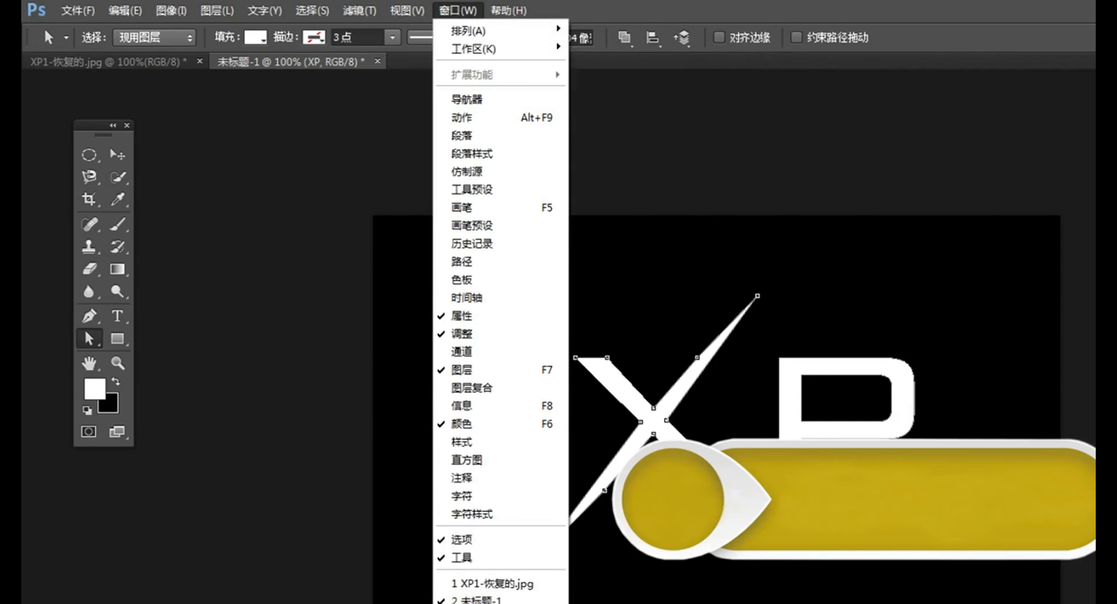
{"action": "left_click", "coordinate": [492, 445]}
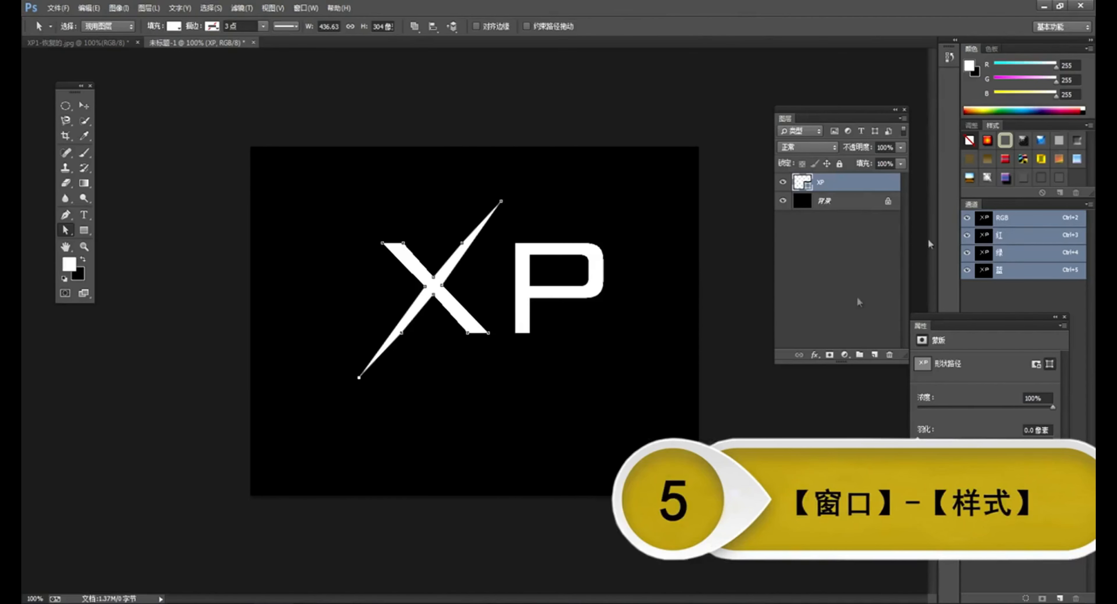
{"action": "left_click_drag", "start_coordinate": [992, 126], "coordinate": [635, 355]}
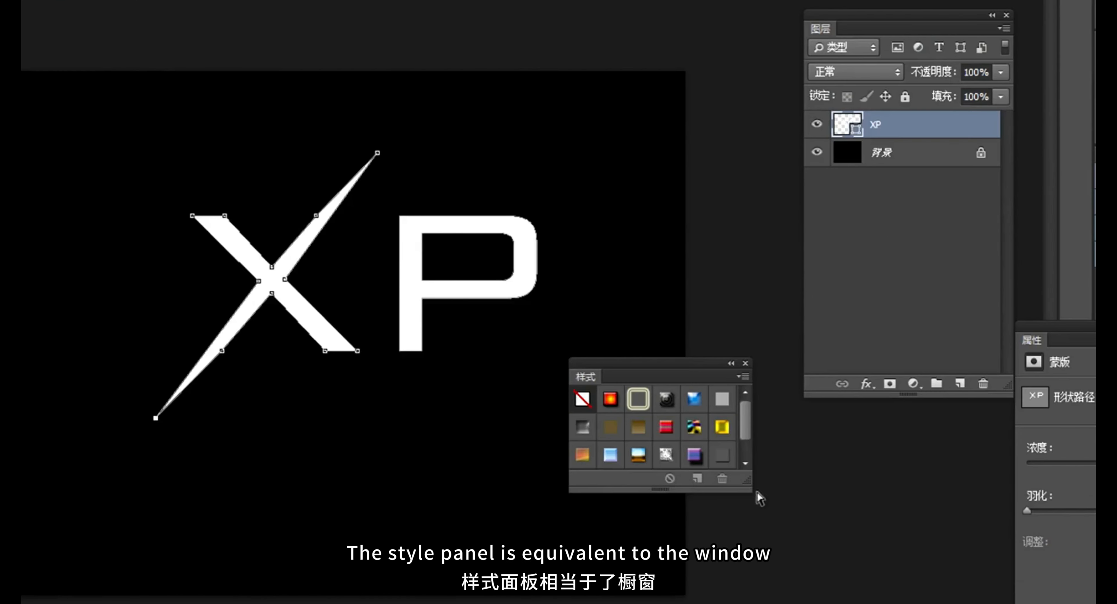
{"action": "left_click_drag", "start_coordinate": [740, 427], "coordinate": [826, 511]}
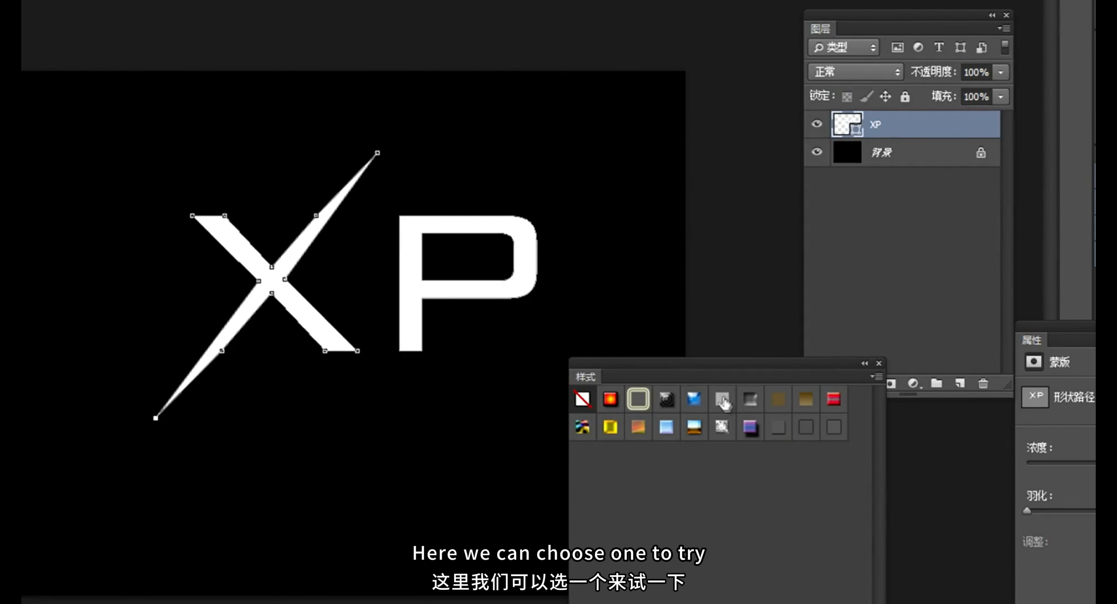
Step: Try several default preset styles on the XP shape layer, starting with the purple-blue gradient one
{"action": "left_click", "coordinate": [750, 427]}
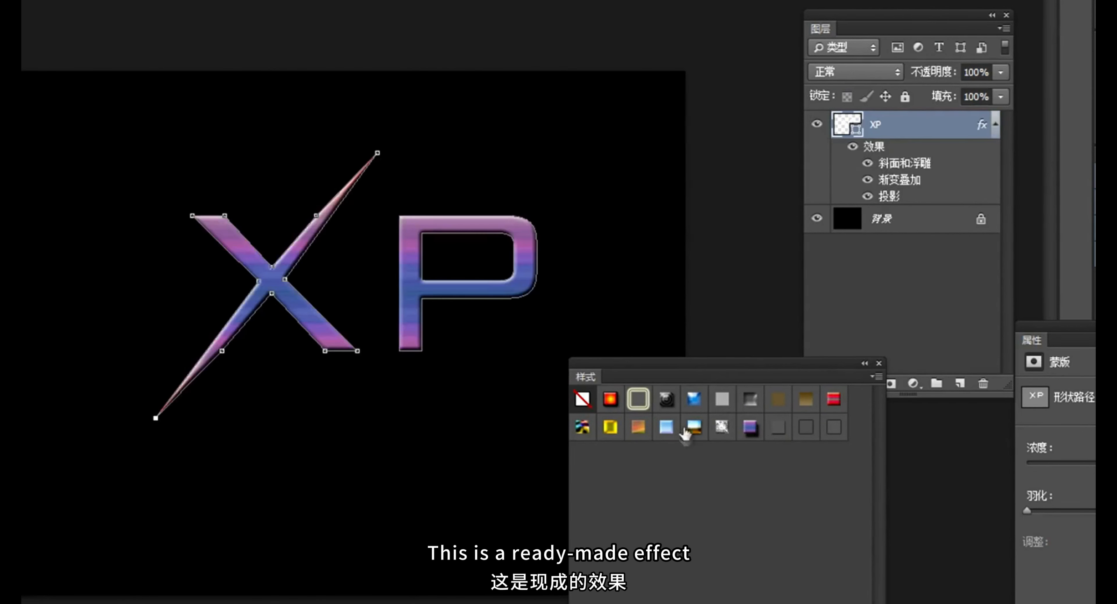
{"action": "left_click", "coordinate": [693, 427]}
{"action": "left_click", "coordinate": [721, 425]}
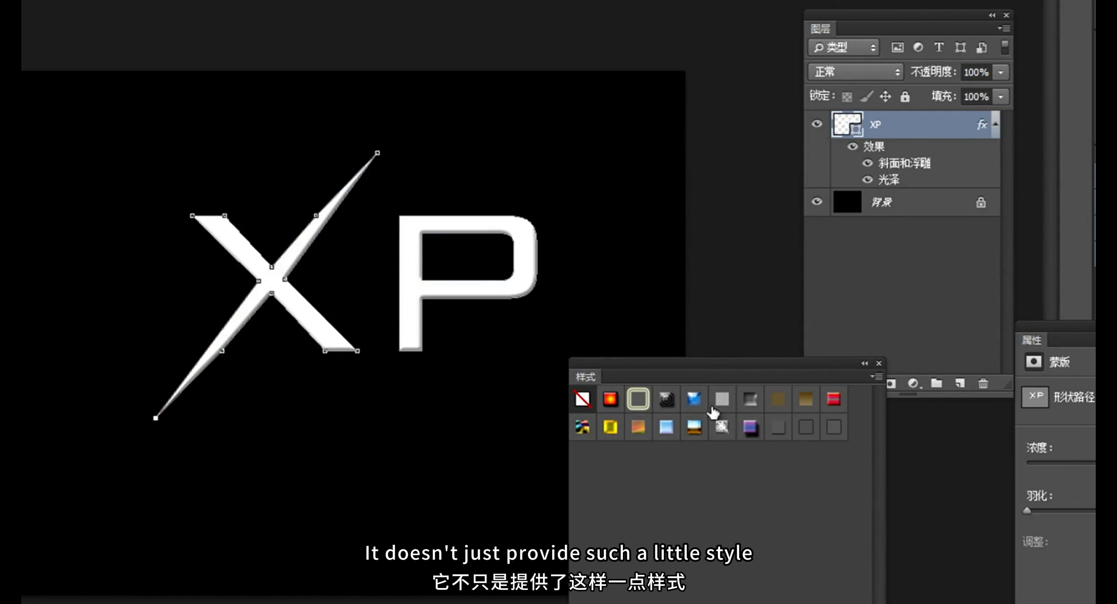
Step: Append the Web style set (Web 样式) to the current style presets
{"action": "left_click", "coordinate": [875, 377]}
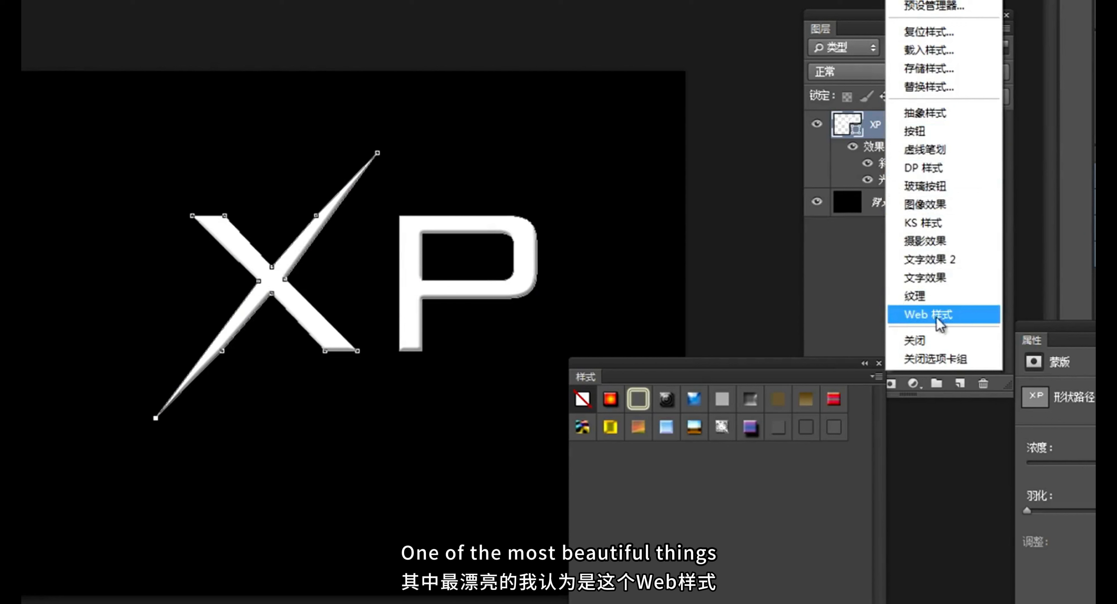
{"action": "left_click", "coordinate": [924, 316]}
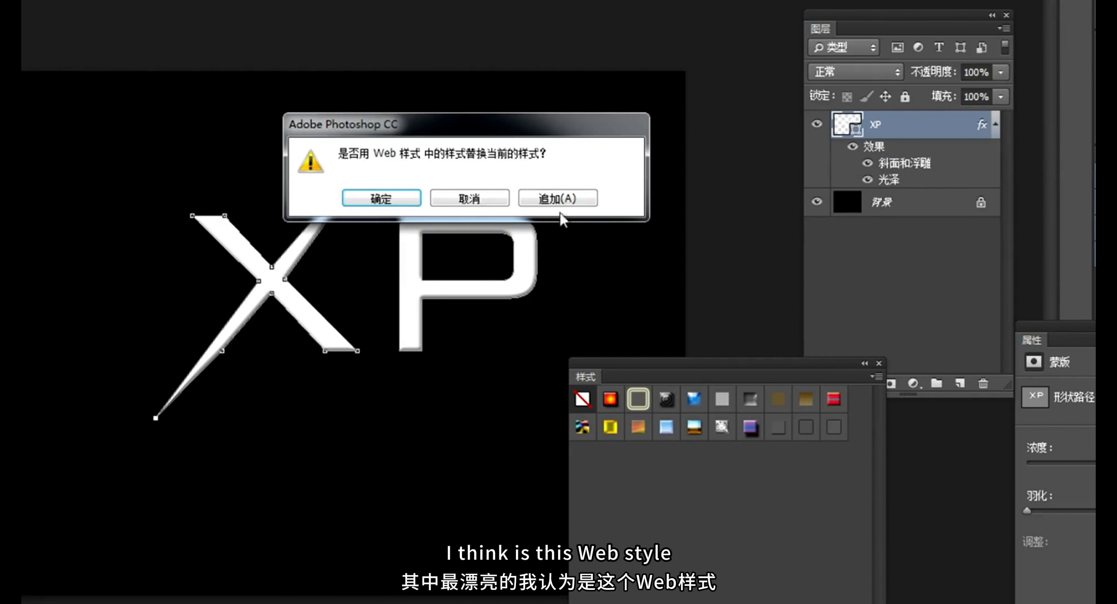
{"action": "left_click", "coordinate": [558, 202]}
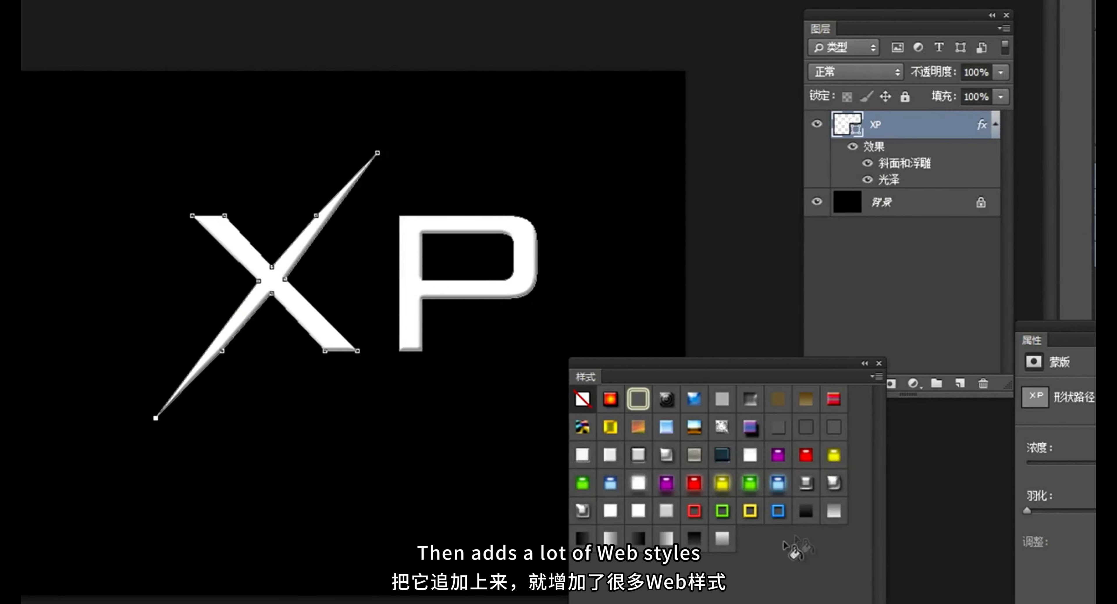
Step: Try the red, green and yellow outline Web styles and the glowing blue gel style on the XP shape
{"action": "left_click", "coordinate": [696, 512]}
{"action": "left_click", "coordinate": [721, 513]}
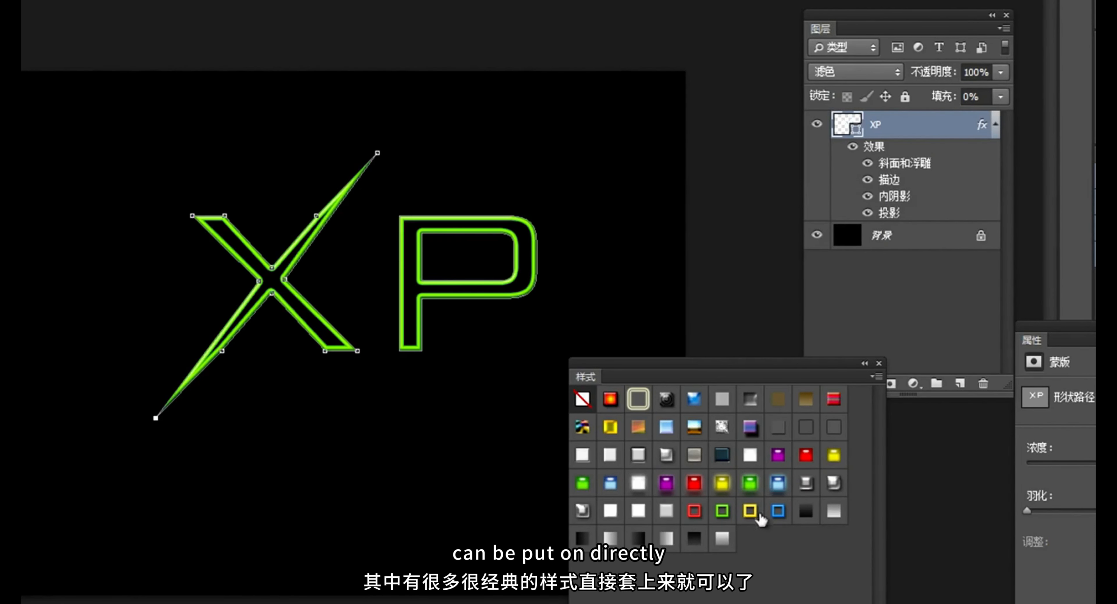
{"action": "left_click", "coordinate": [751, 512]}
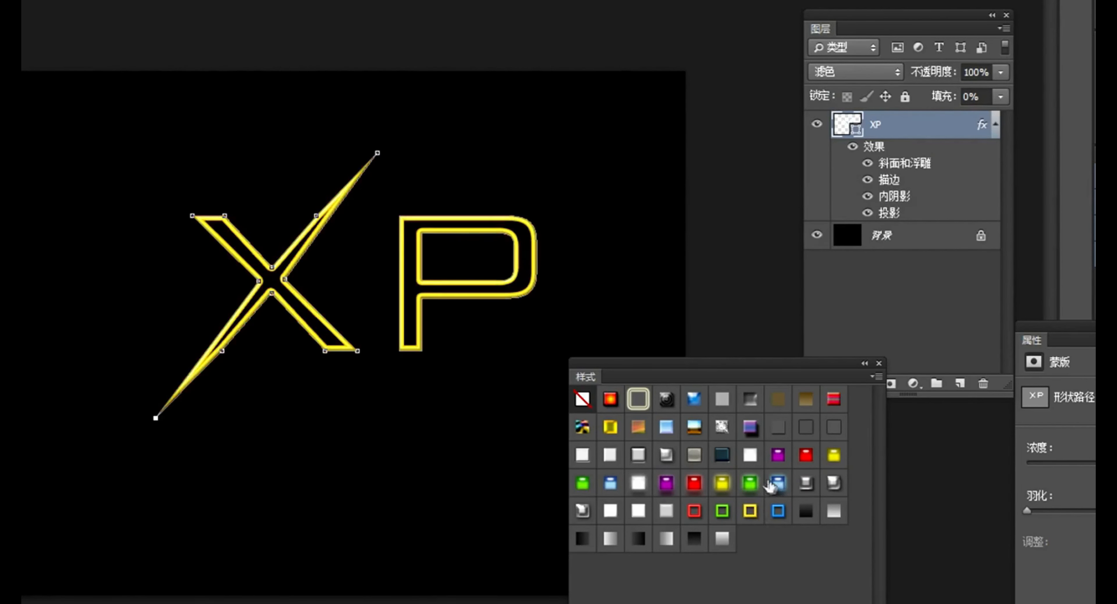
{"action": "left_click", "coordinate": [778, 483]}
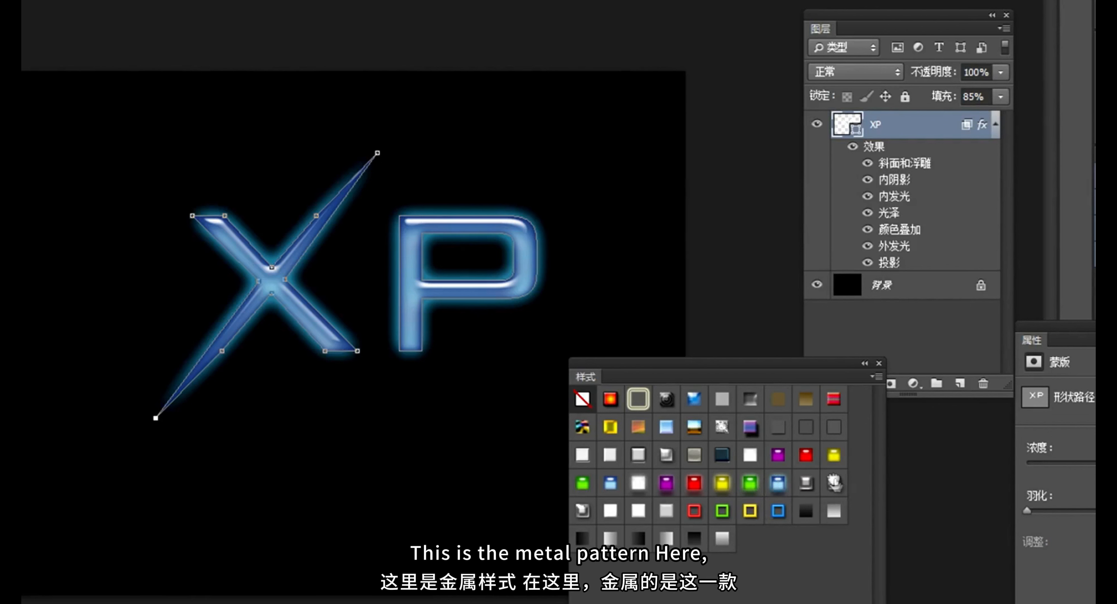
Step: Apply the silver chrome metal Web style to the XP shape layer
{"action": "left_click", "coordinate": [834, 483]}
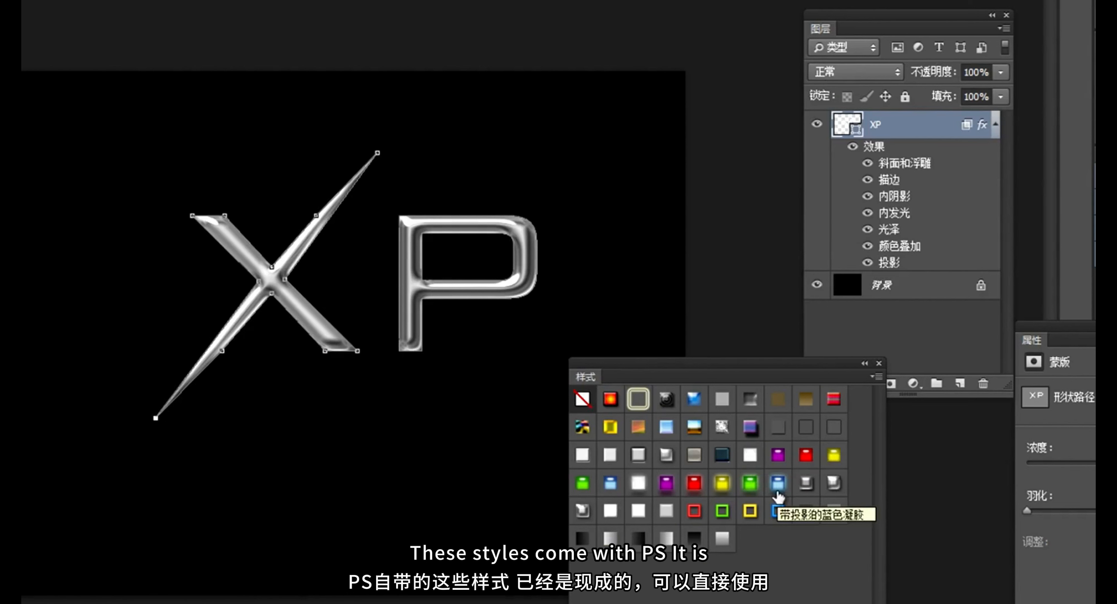
{"action": "left_click", "coordinate": [875, 377]}
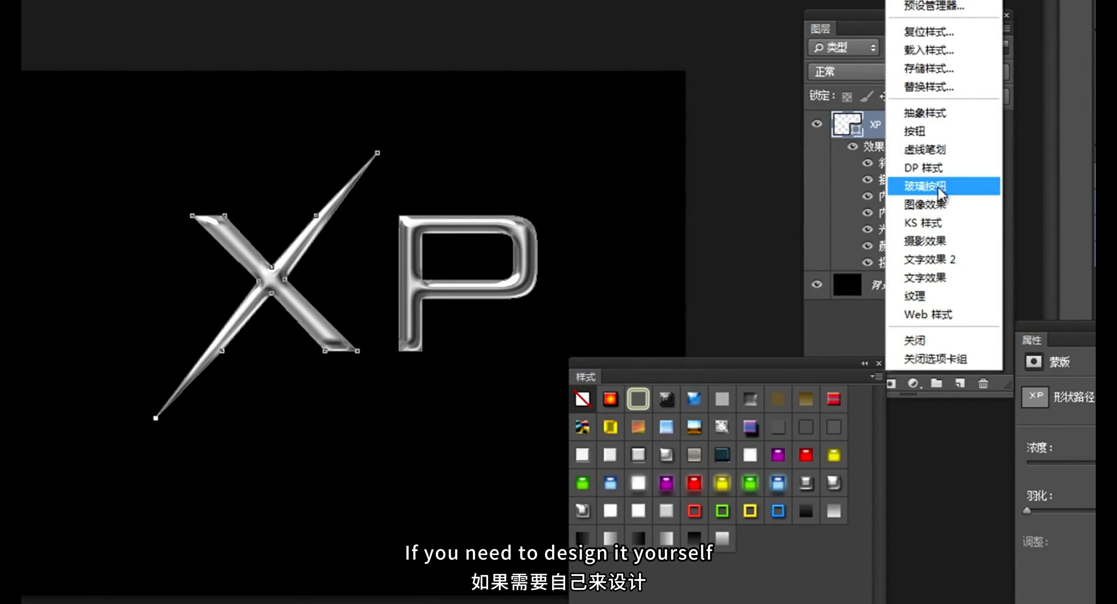
{"action": "left_click", "coordinate": [713, 376]}
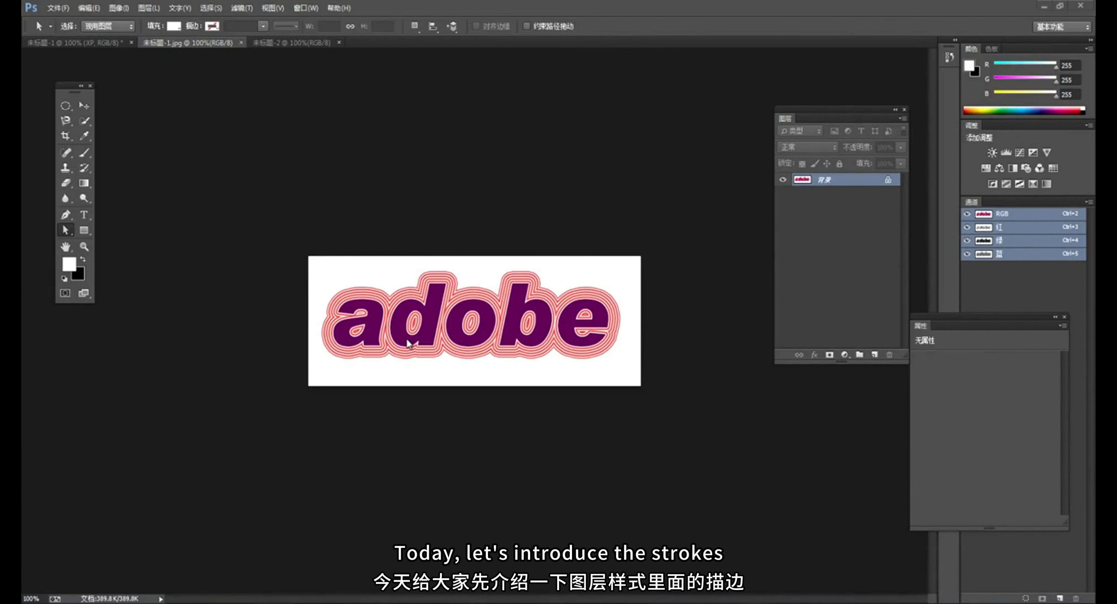
Step: Switch to the blank document 未标题-2 and set the foreground colour to dark purple 5e0c4e for the Type tool
{"action": "left_click", "coordinate": [295, 43]}
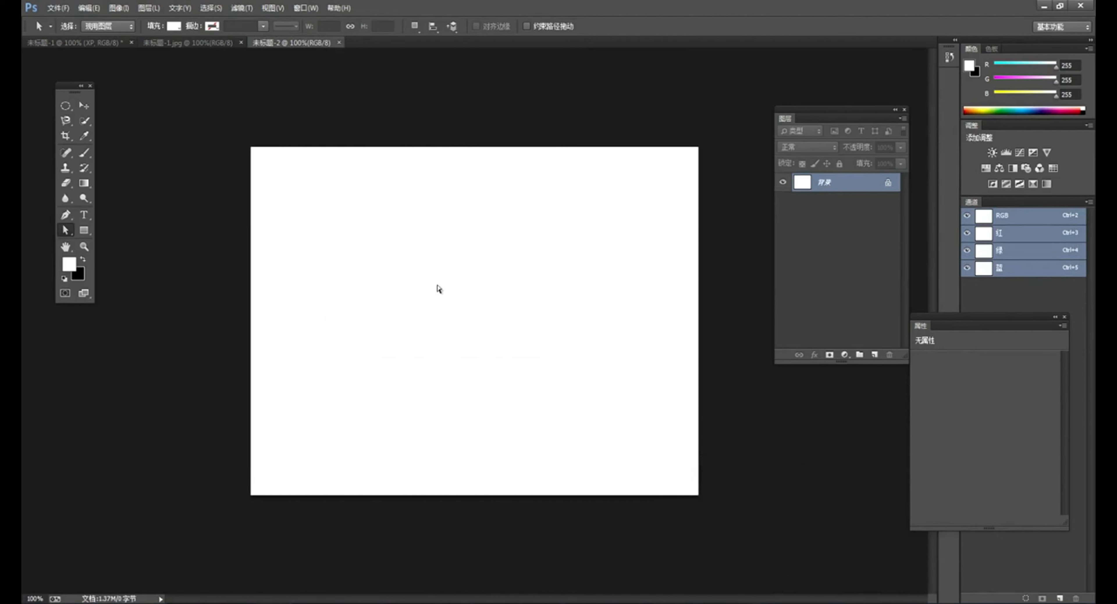
{"action": "left_click", "coordinate": [83, 215]}
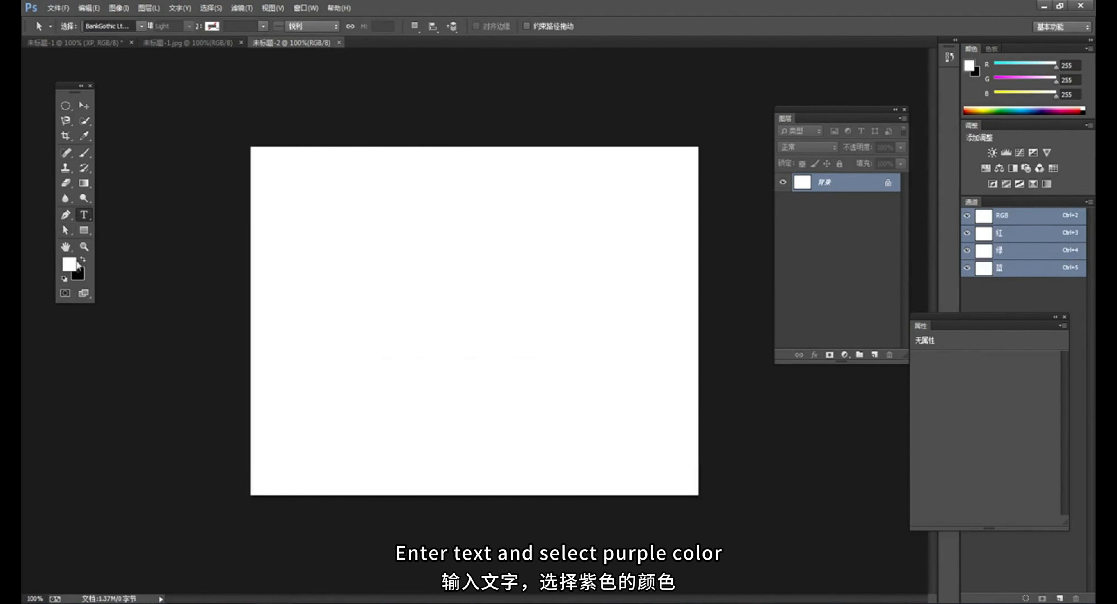
{"action": "left_click", "coordinate": [69, 264]}
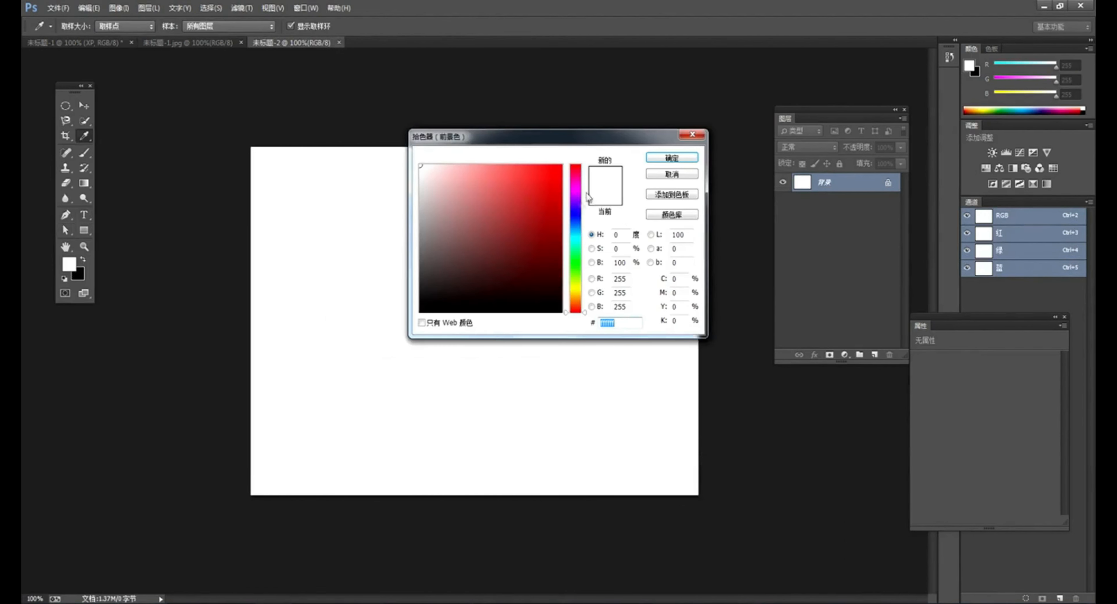
{"action": "left_click", "coordinate": [578, 186]}
{"action": "left_click_drag", "start_coordinate": [547, 212], "coordinate": [544, 258]}
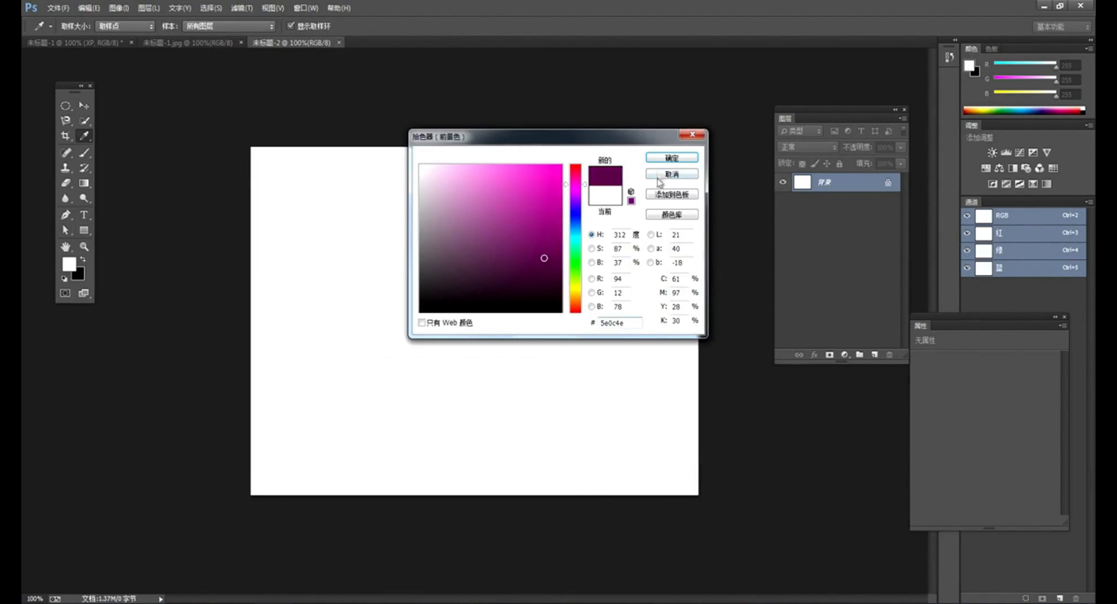
{"action": "key", "text": "Return"}
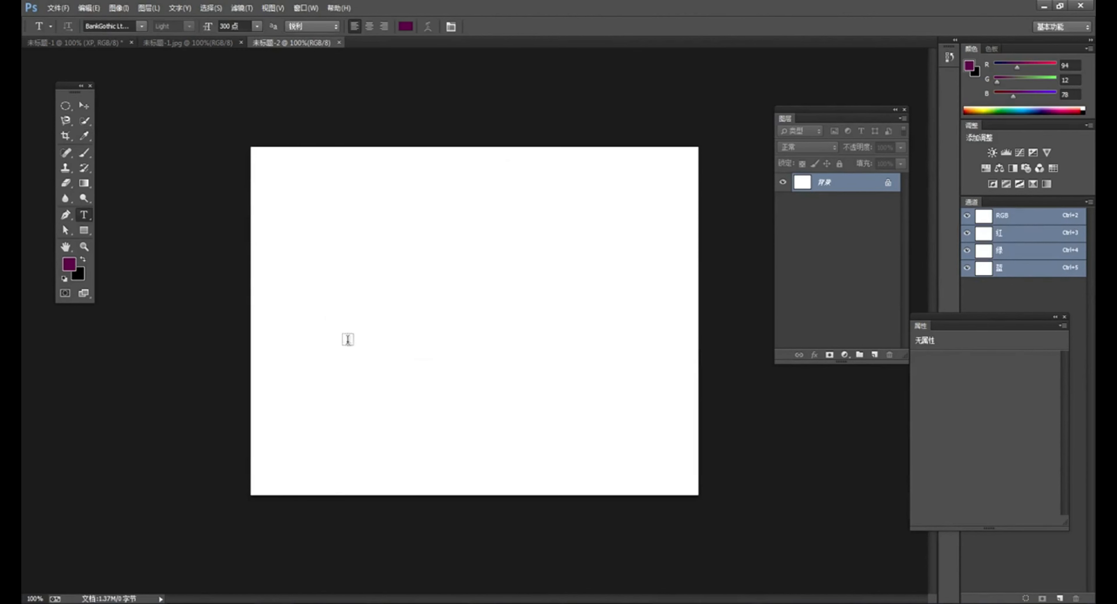
Step: Enter the text "ADOBE" starting left of the middle of the blank canvas
{"action": "left_click", "coordinate": [358, 343]}
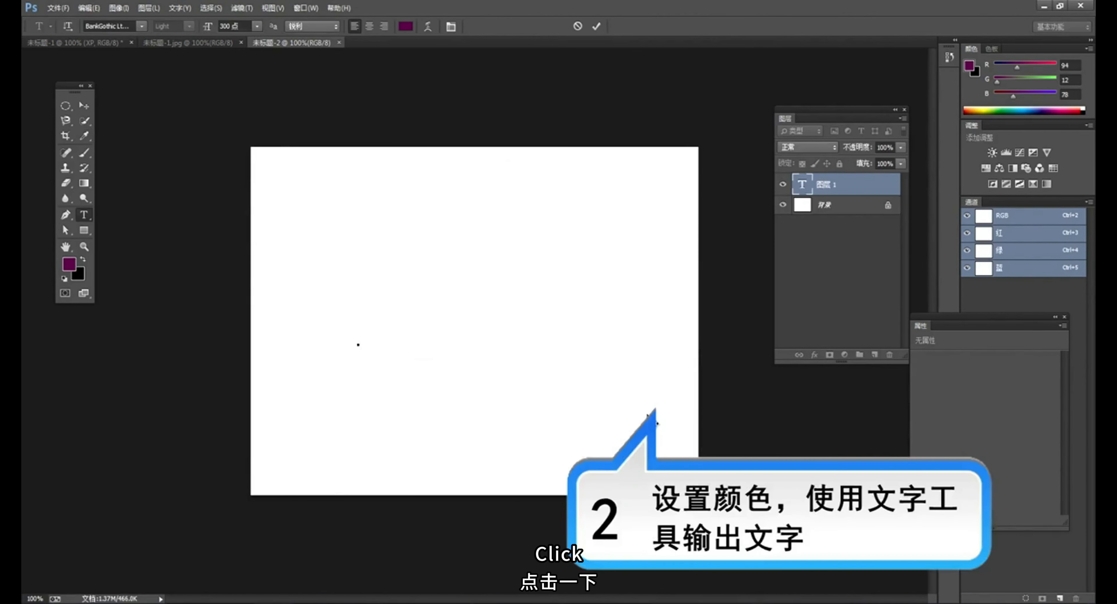
{"action": "type", "text": "A"}
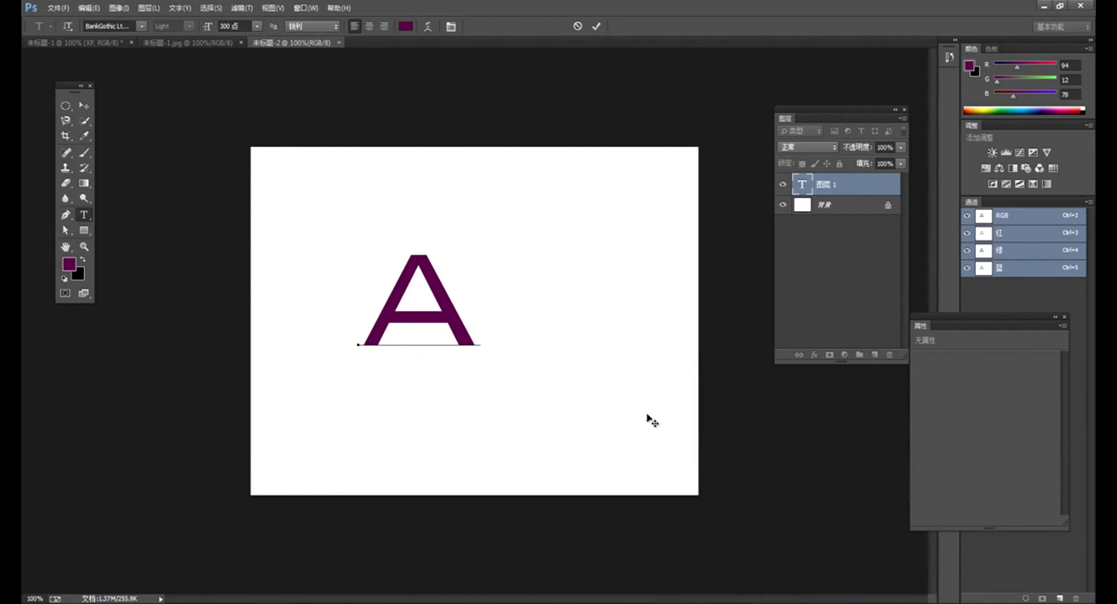
{"action": "type", "text": "DO"}
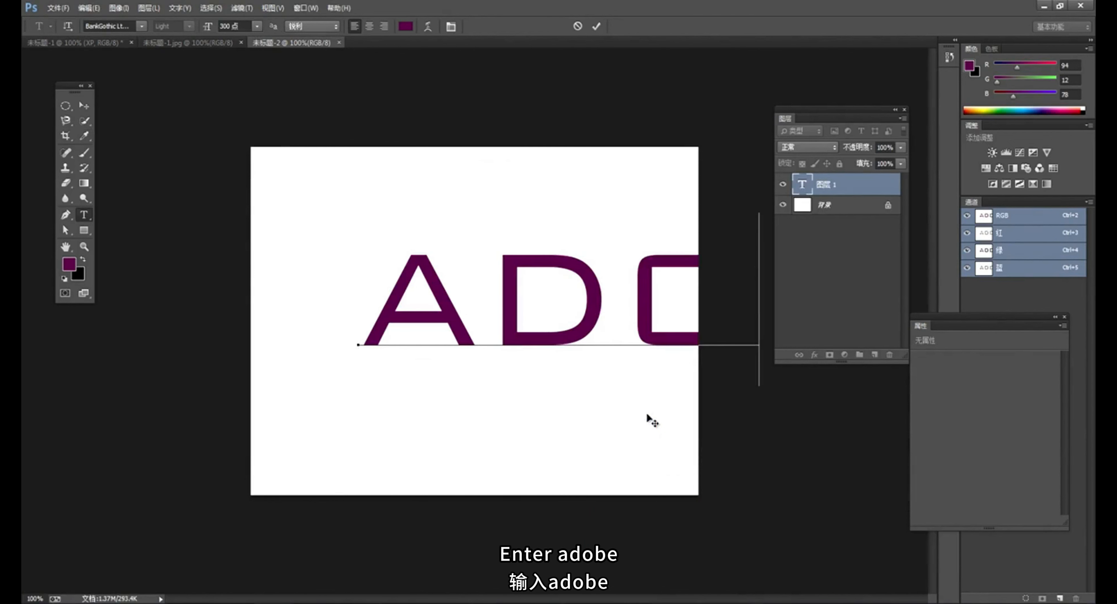
Step: Set the whole ADOBE text to 150 pt and move it to the middle of the canvas
{"action": "key", "text": "ctrl+a"}
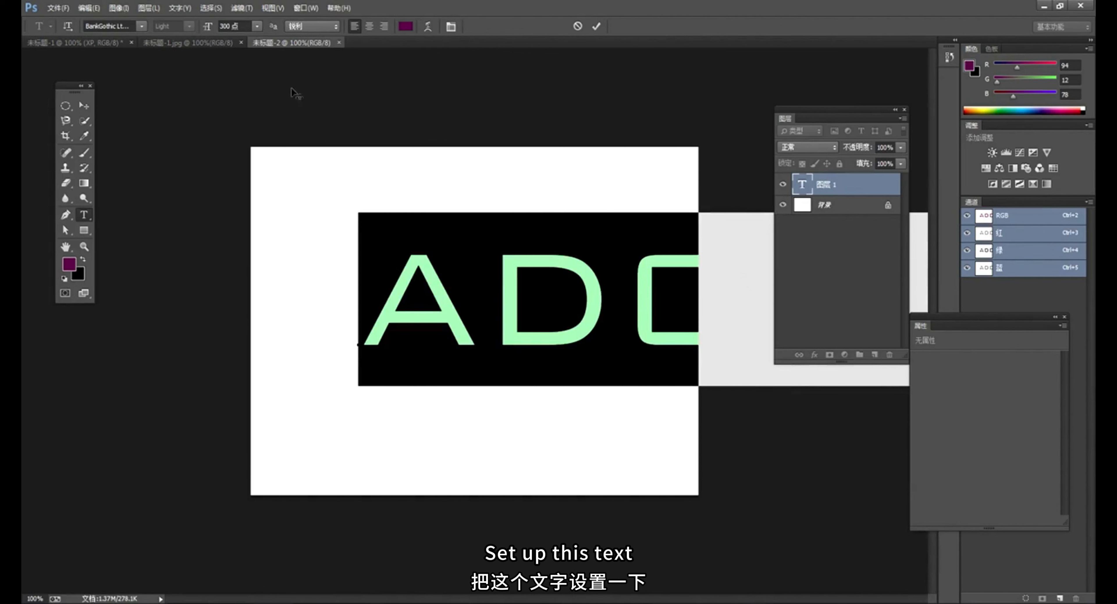
{"action": "left_click", "coordinate": [235, 26]}
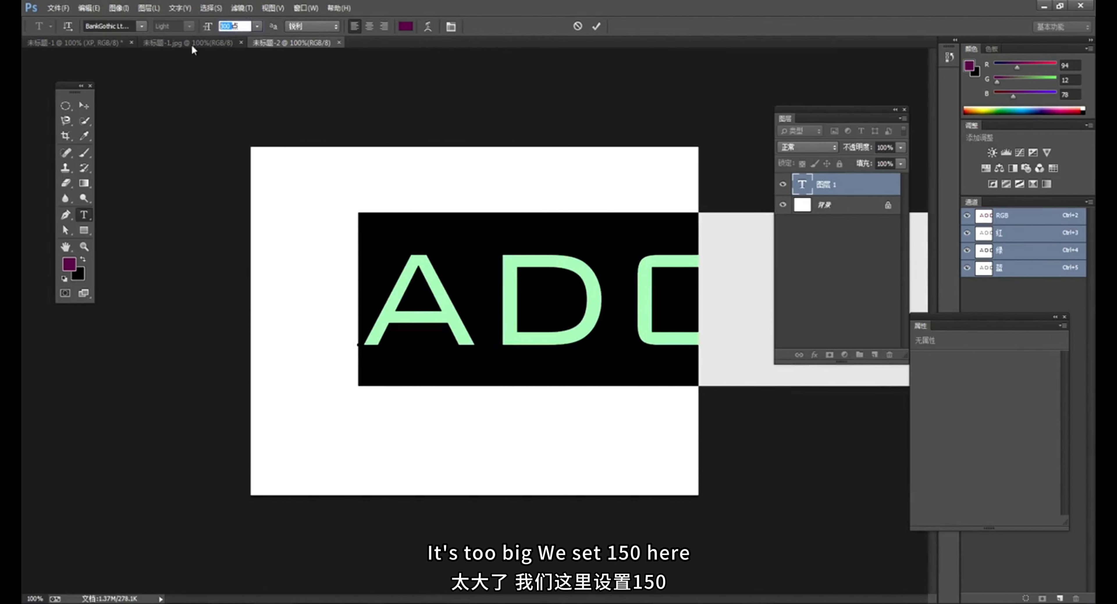
{"action": "type", "text": "150"}
{"action": "key", "text": "Return"}
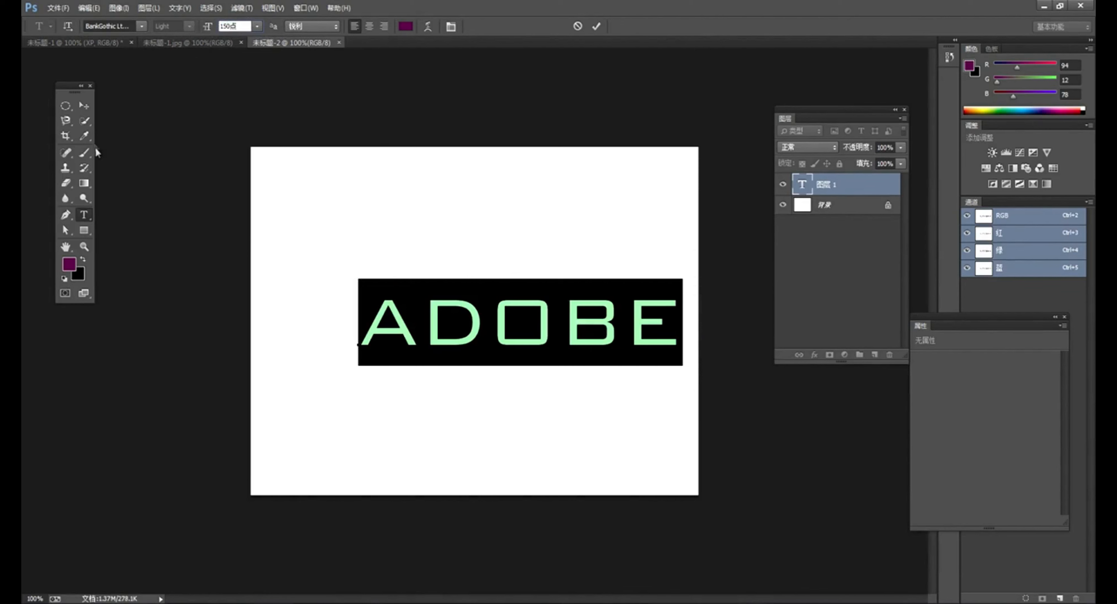
{"action": "left_click", "coordinate": [83, 107]}
{"action": "left_click_drag", "start_coordinate": [461, 349], "coordinate": [420, 341]}
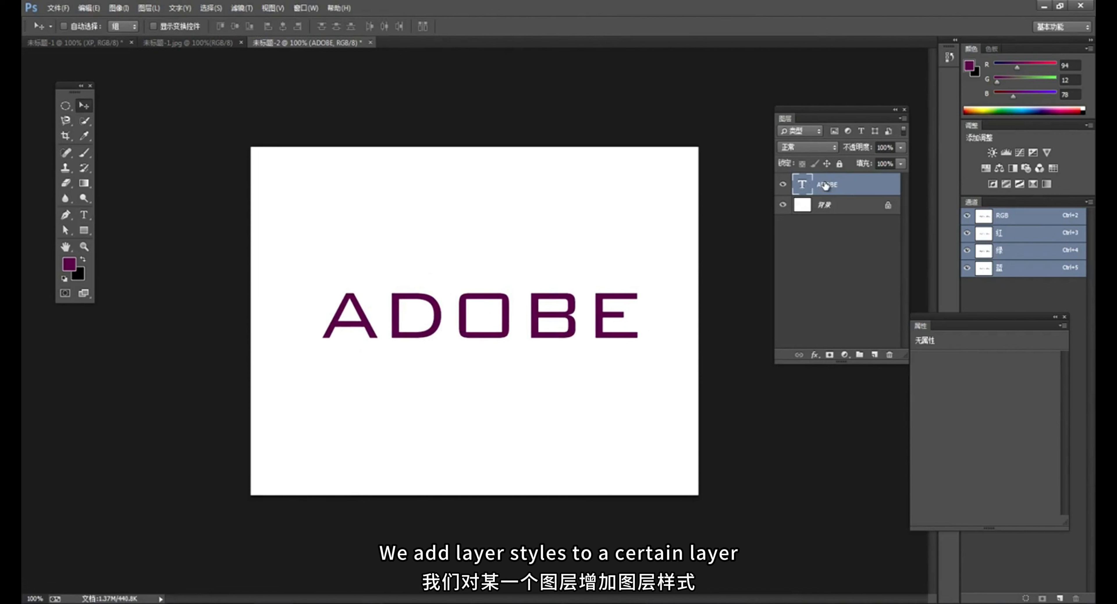
Step: Add a Stroke layer style to the ADOBE text layer and set its size to 21 px
{"action": "double_click", "coordinate": [883, 187]}
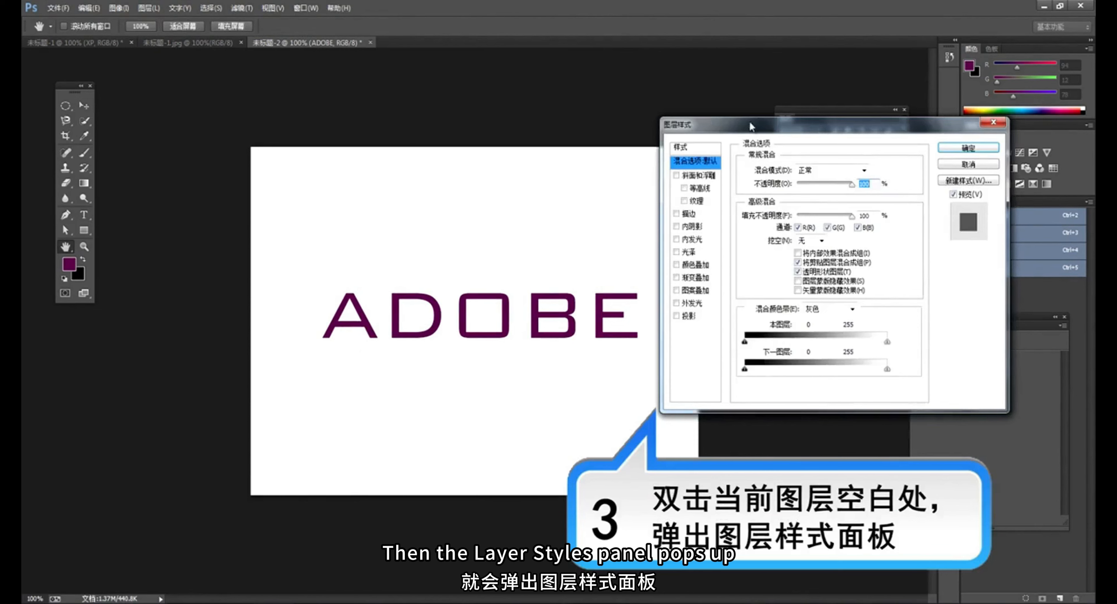
{"action": "left_click_drag", "start_coordinate": [751, 126], "coordinate": [713, 175]}
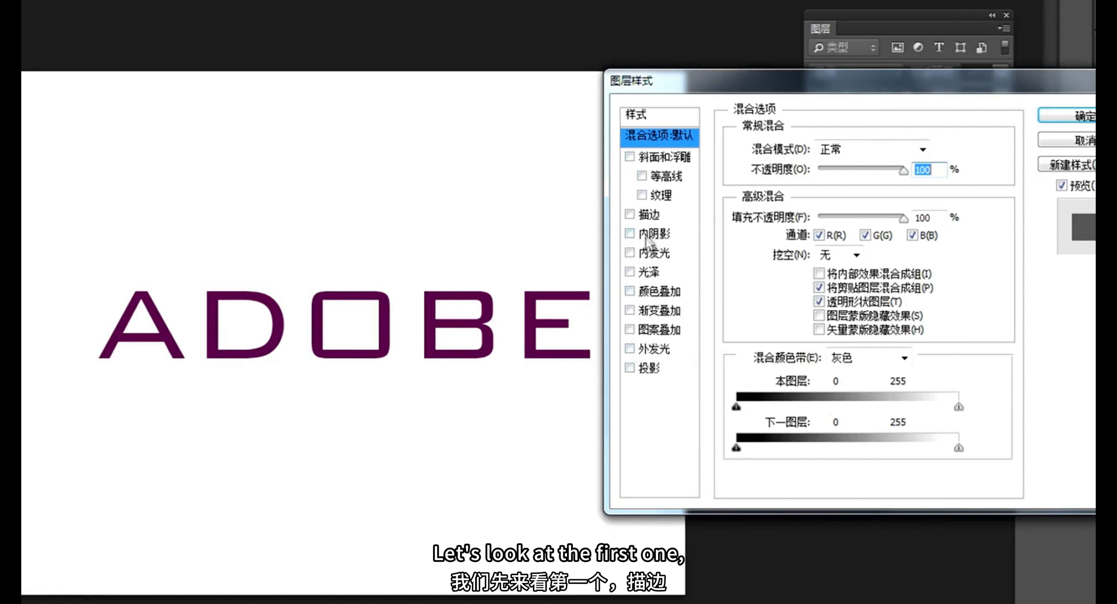
{"action": "left_click", "coordinate": [630, 215]}
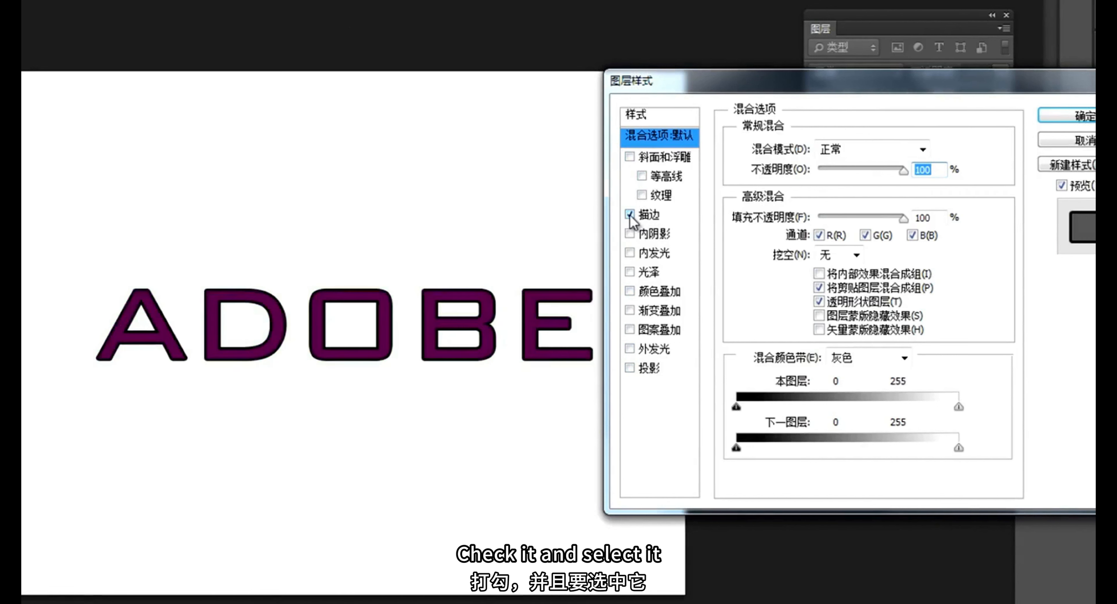
{"action": "left_click", "coordinate": [652, 215]}
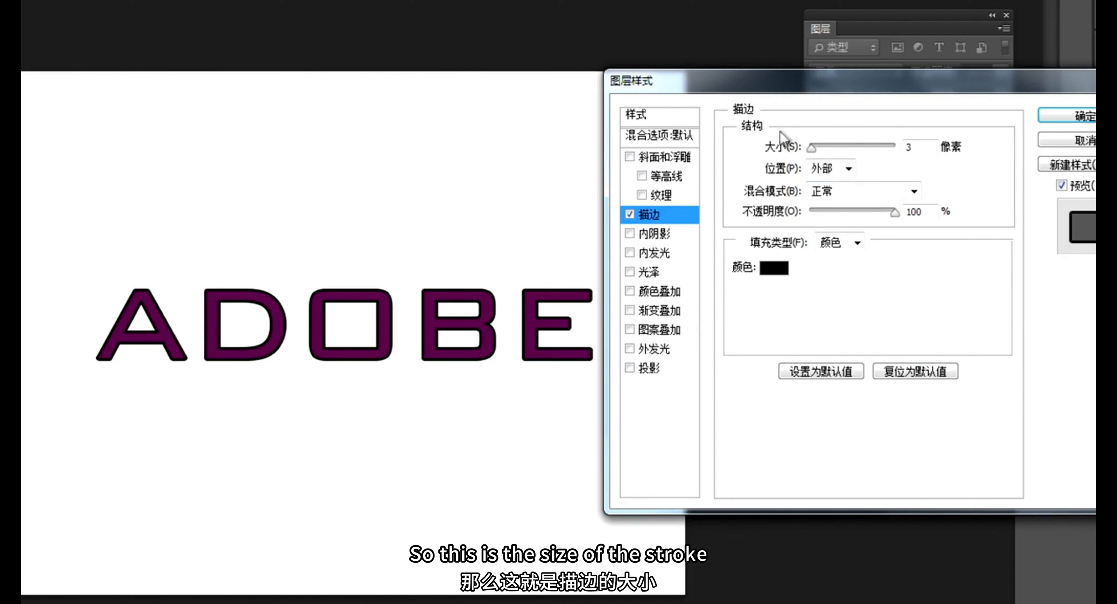
{"action": "left_click_drag", "start_coordinate": [812, 150], "coordinate": [822, 150]}
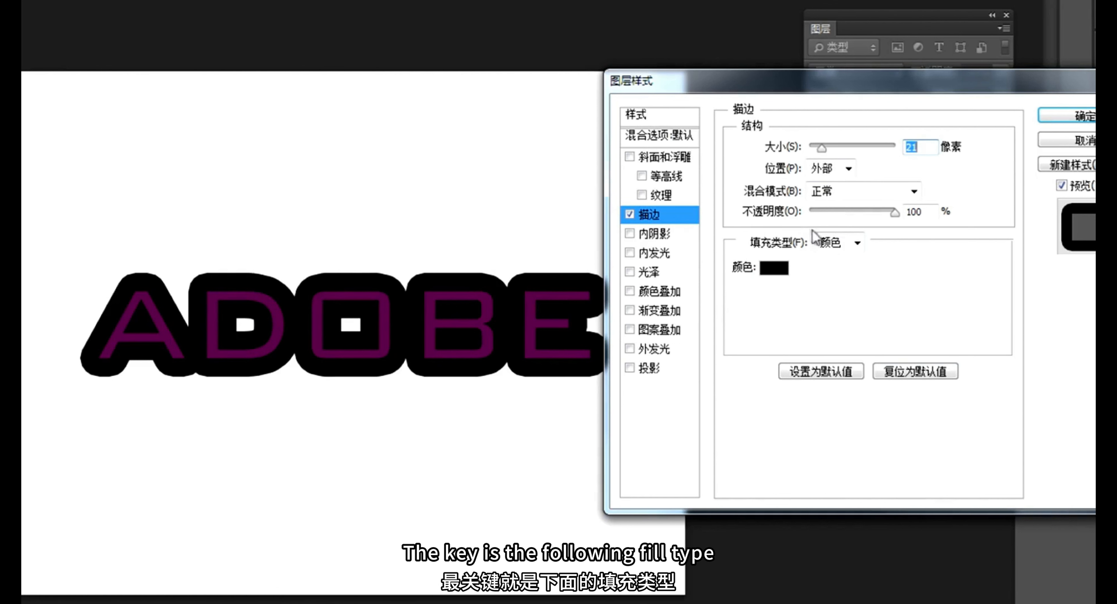
Step: Try a pattern fill for the stroke, and settle on a gradient fill with the shape burst style (迸发状)
{"action": "left_click", "coordinate": [857, 243]}
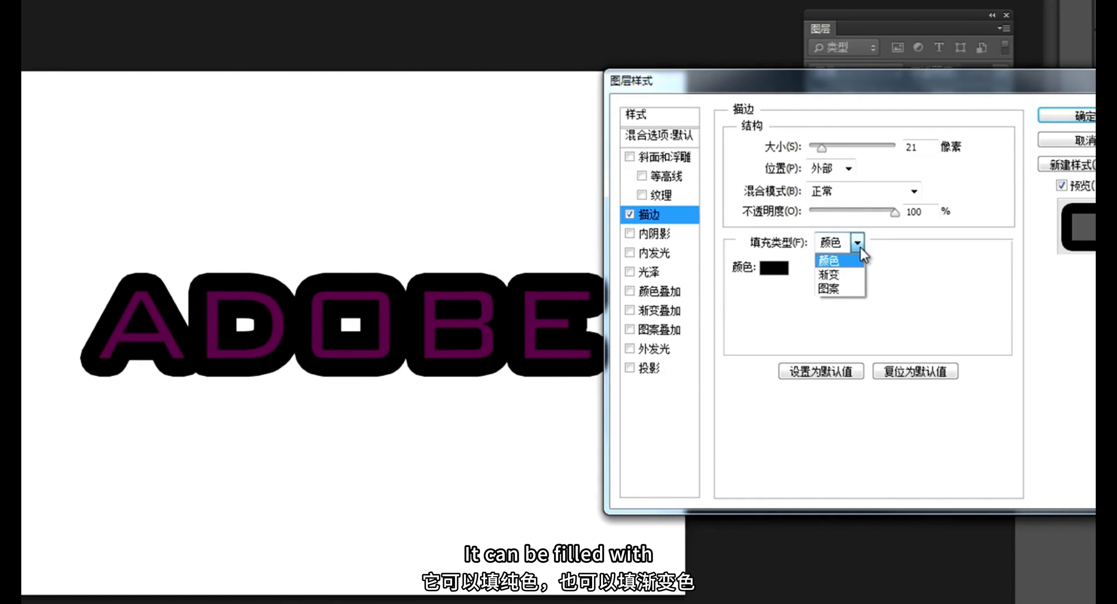
{"action": "left_click", "coordinate": [833, 286]}
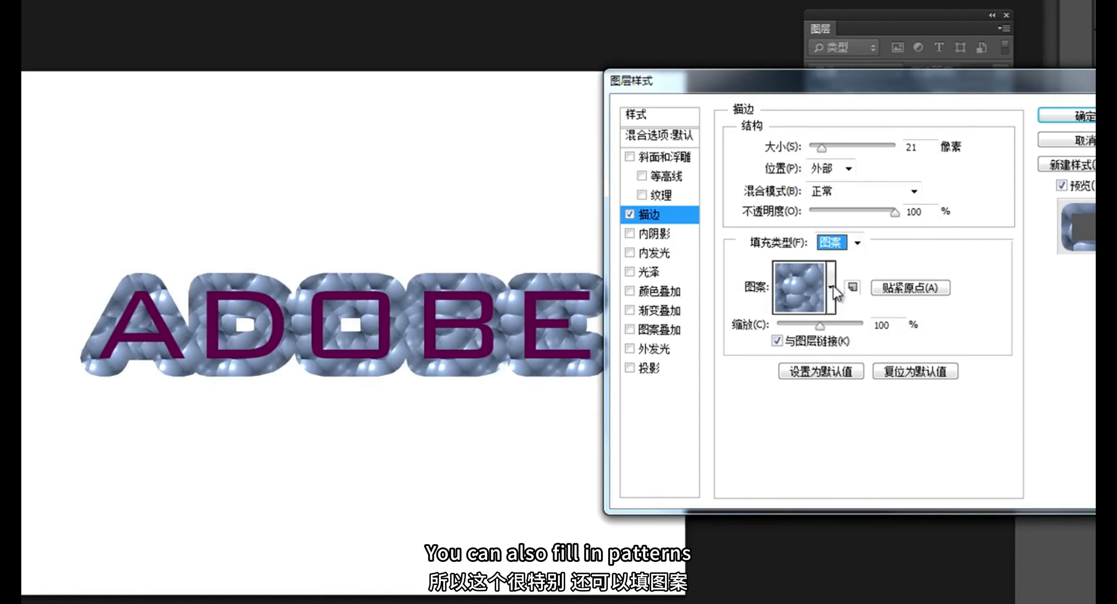
{"action": "left_click", "coordinate": [856, 243]}
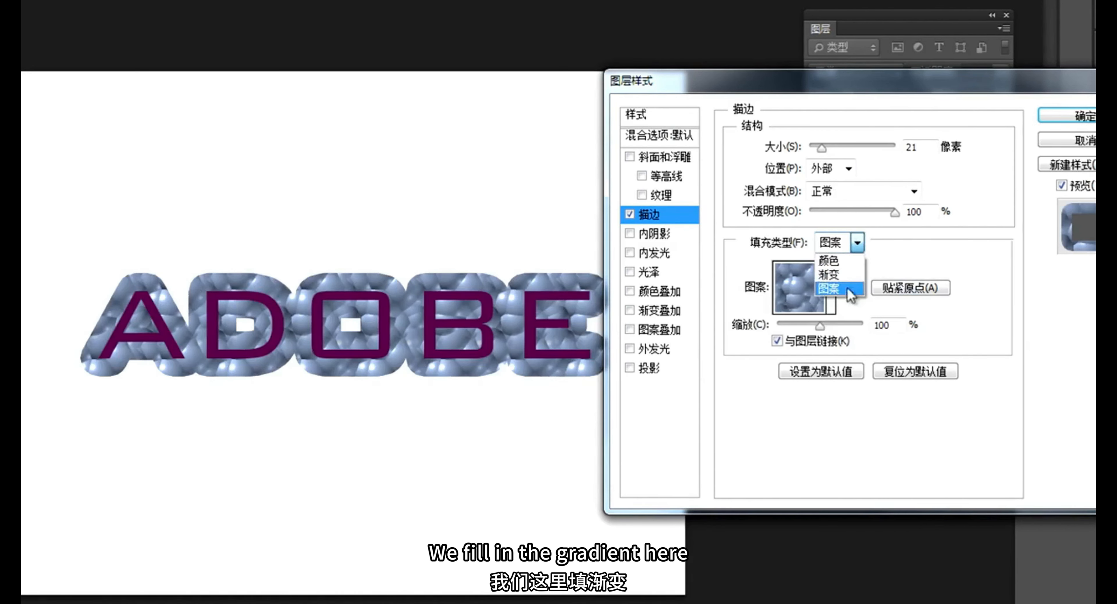
{"action": "left_click", "coordinate": [844, 279]}
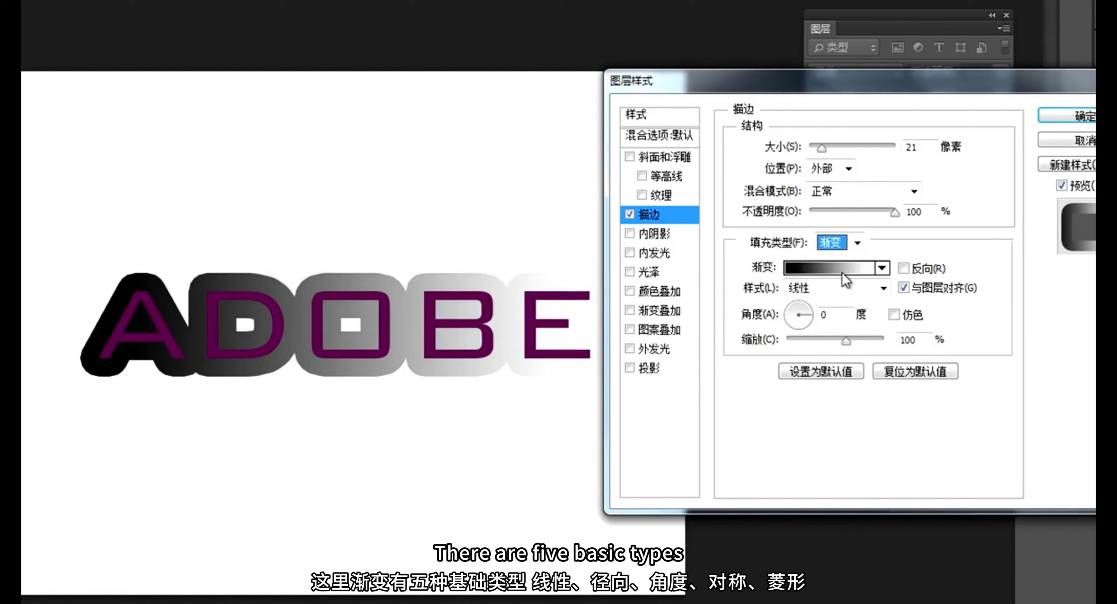
{"action": "left_click", "coordinate": [883, 289]}
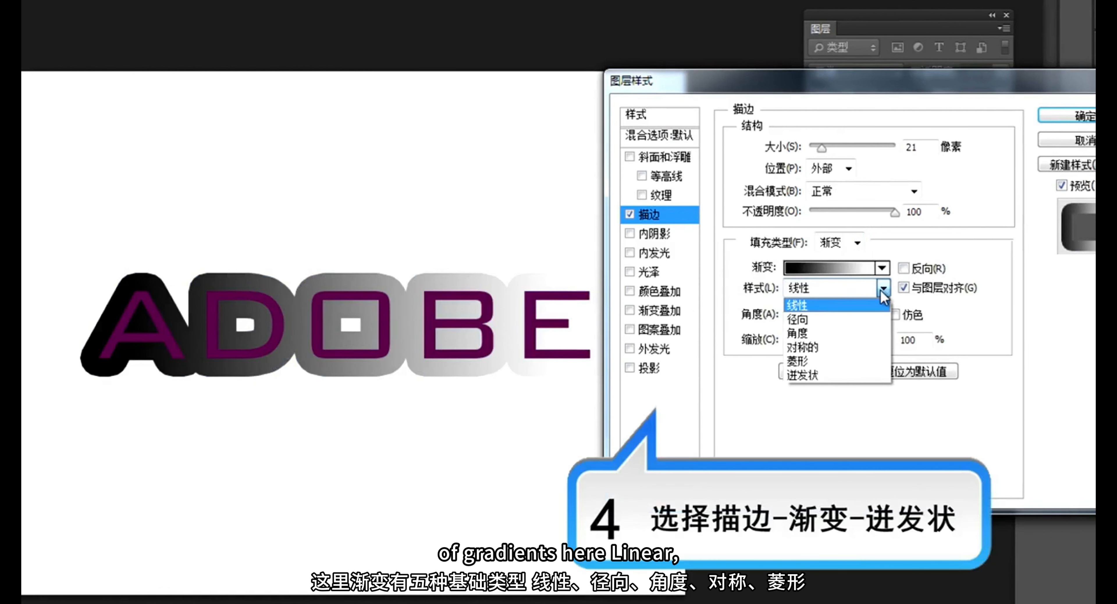
{"action": "left_click", "coordinate": [805, 375]}
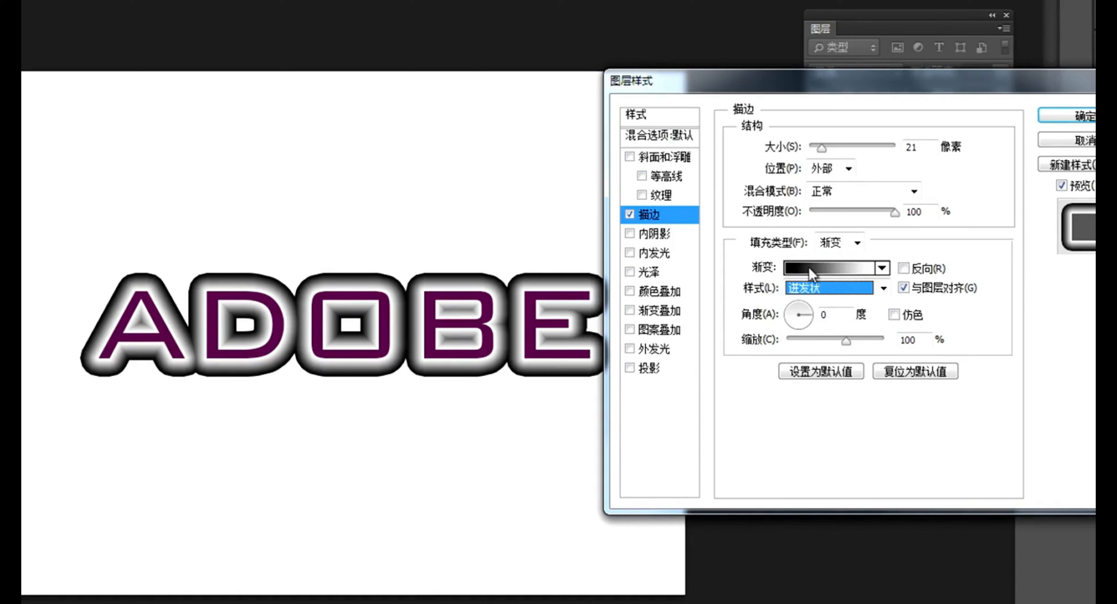
Step: Try the transparent rainbow preset for the stroke's gradient and choose the transparent stripes preset (透明条纹渐变) instead
{"action": "left_click", "coordinate": [825, 270]}
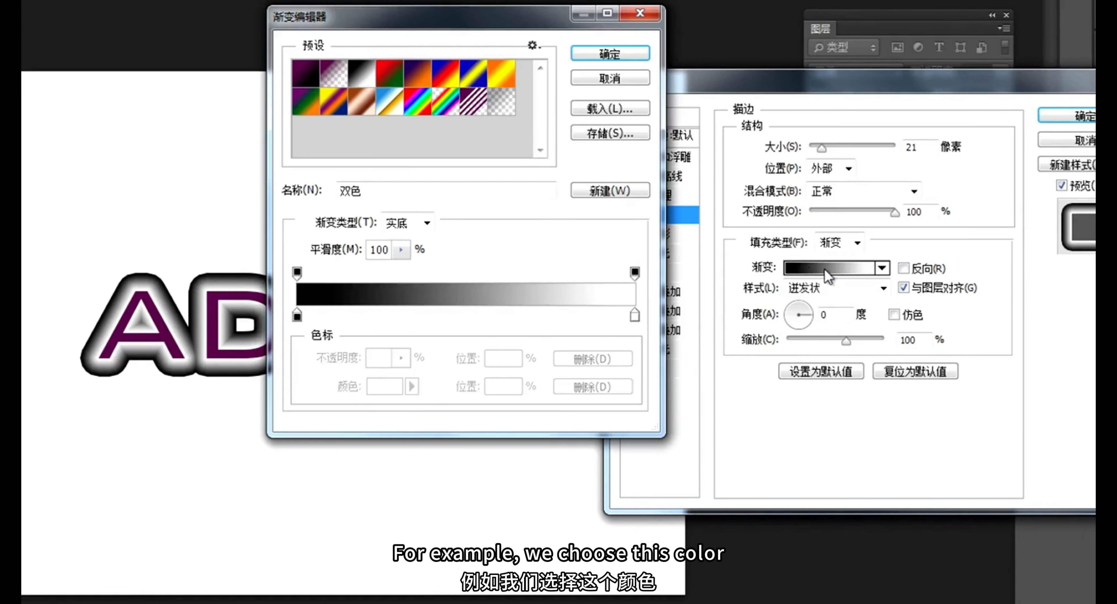
{"action": "left_click_drag", "start_coordinate": [485, 24], "coordinate": [872, 143]}
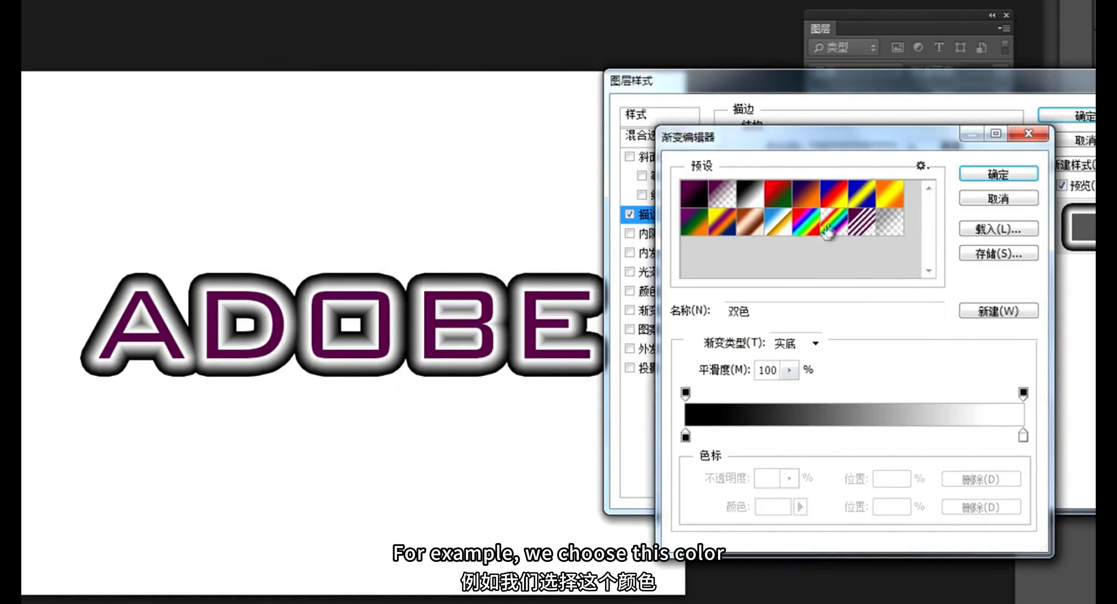
{"action": "left_click", "coordinate": [835, 221]}
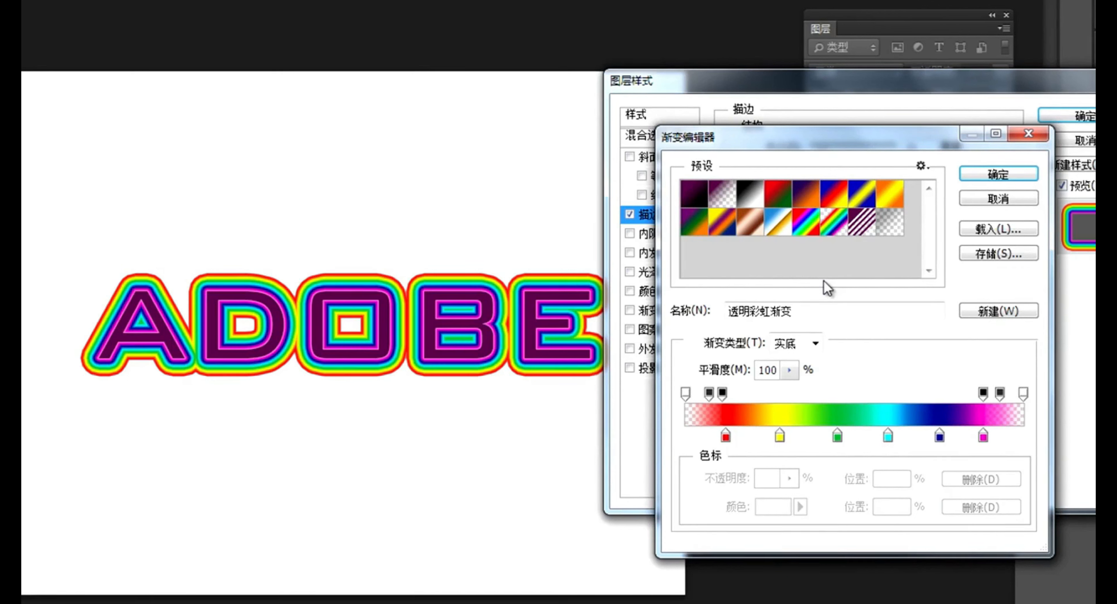
{"action": "left_click", "coordinate": [858, 222]}
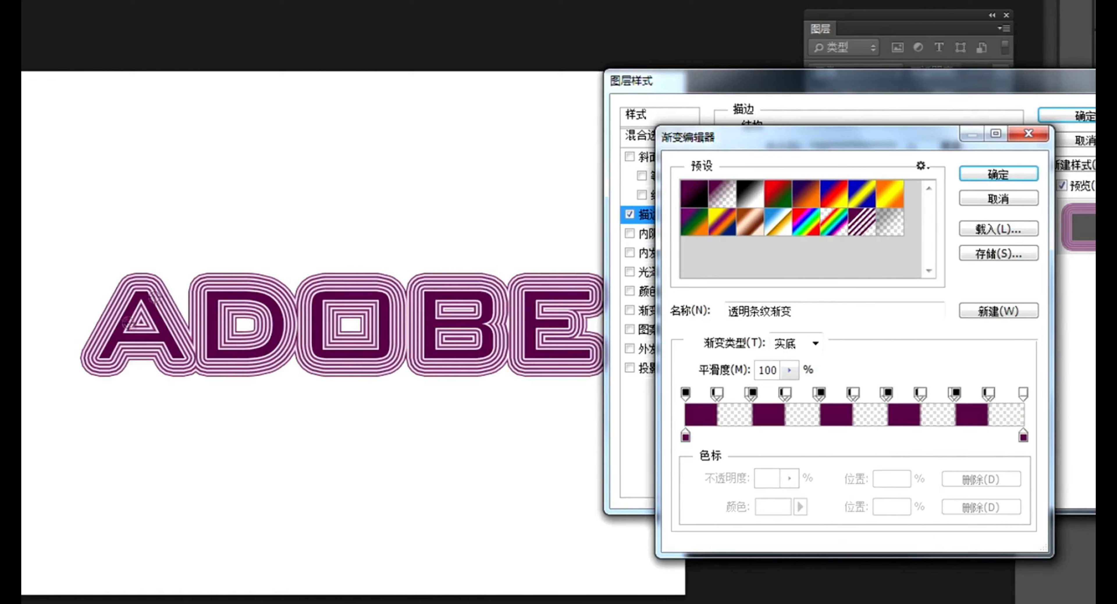
{"action": "left_click", "coordinate": [981, 172]}
Step: Widen the striped stroke to about 38 px and apply the layer style to the ADOBE text
{"action": "left_click_drag", "start_coordinate": [822, 150], "coordinate": [828, 149]}
{"action": "left_click_drag", "start_coordinate": [852, 82], "coordinate": [880, 98]}
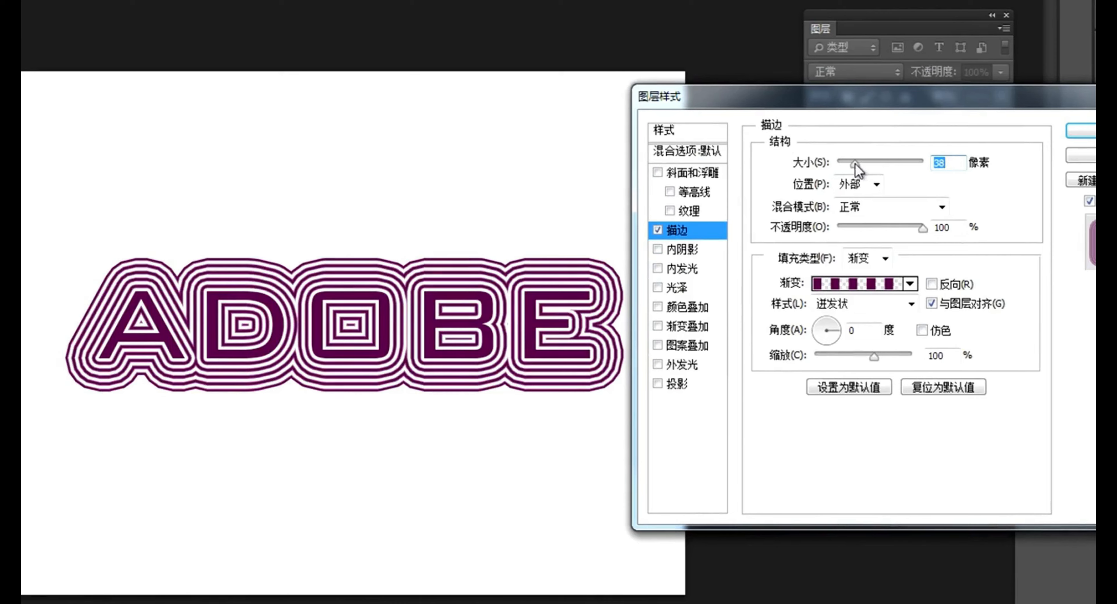
{"action": "key", "text": "Return"}
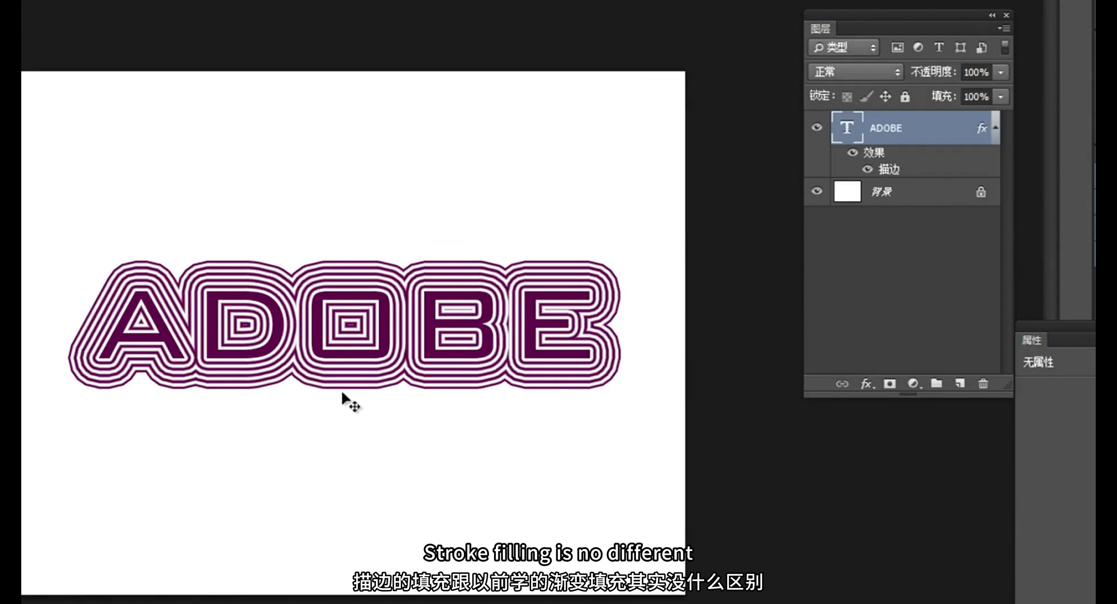